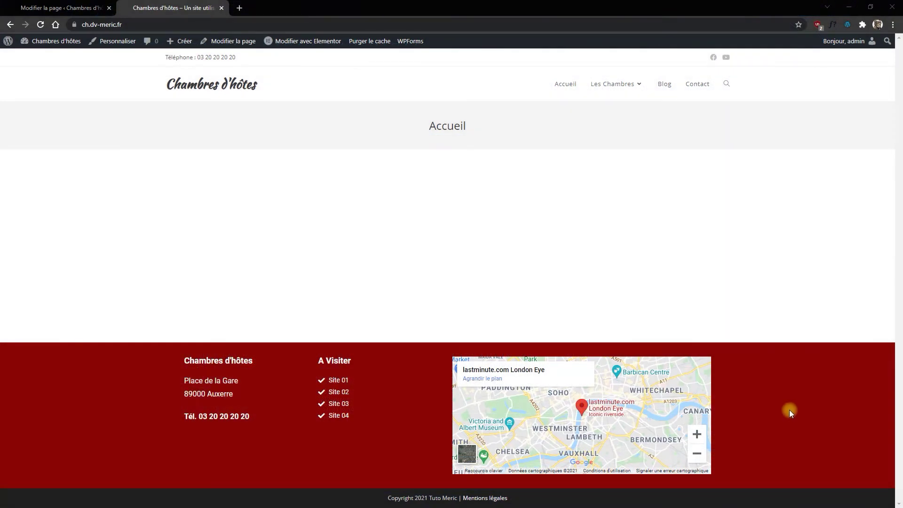
Step: Open the Accueil page for editing from the WordPress pages list and check its title banner on the live site
{"action": "left_click", "coordinate": [42, 9]}
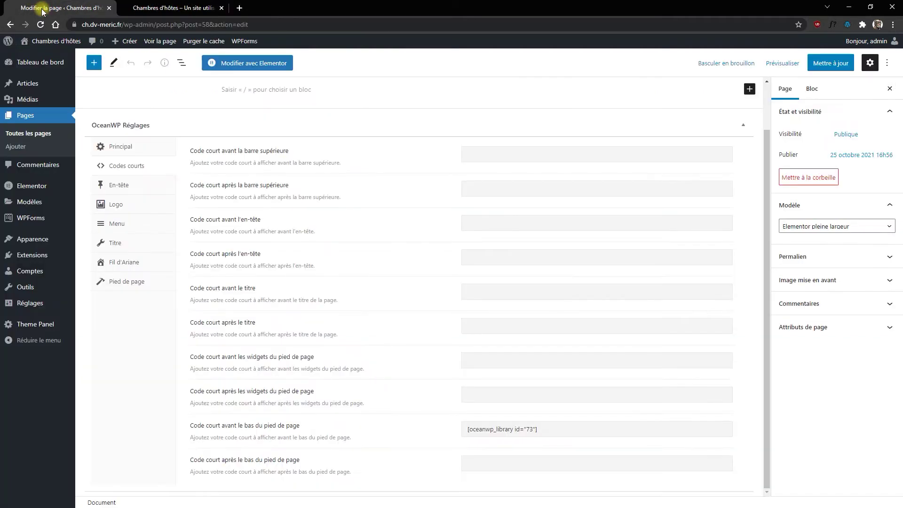
{"action": "left_click", "coordinate": [22, 117]}
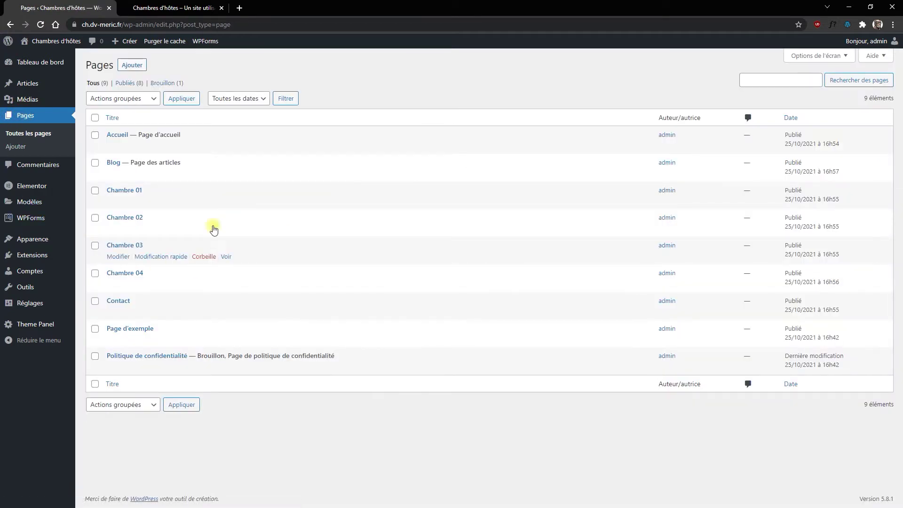
{"action": "left_click", "coordinate": [118, 136]}
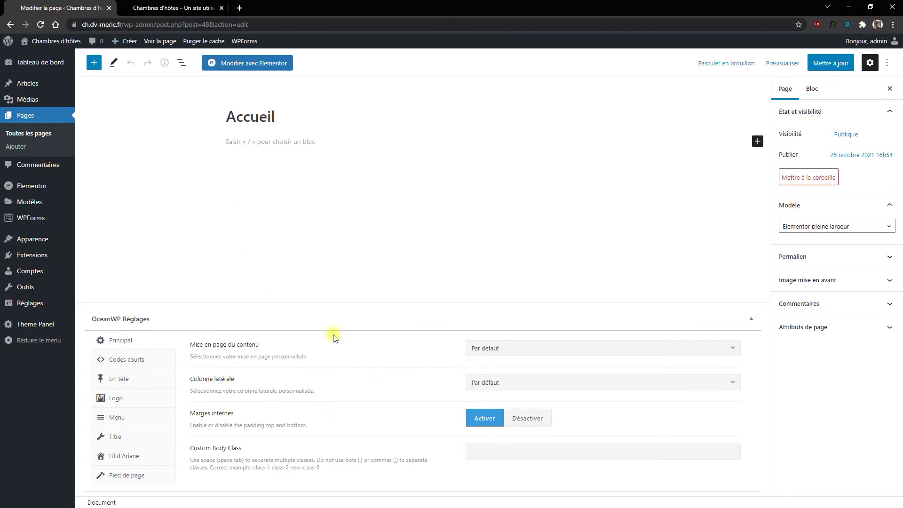
{"action": "left_click", "coordinate": [174, 9]}
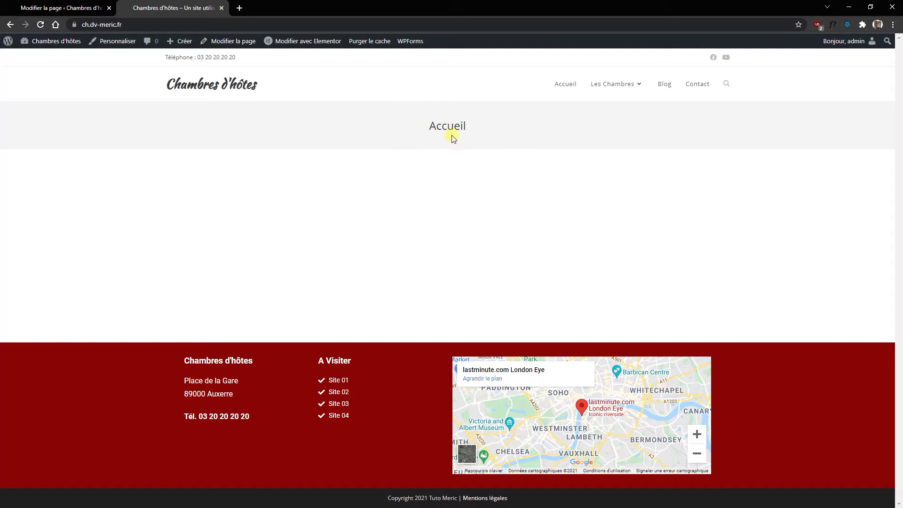
{"action": "left_click", "coordinate": [70, 8]}
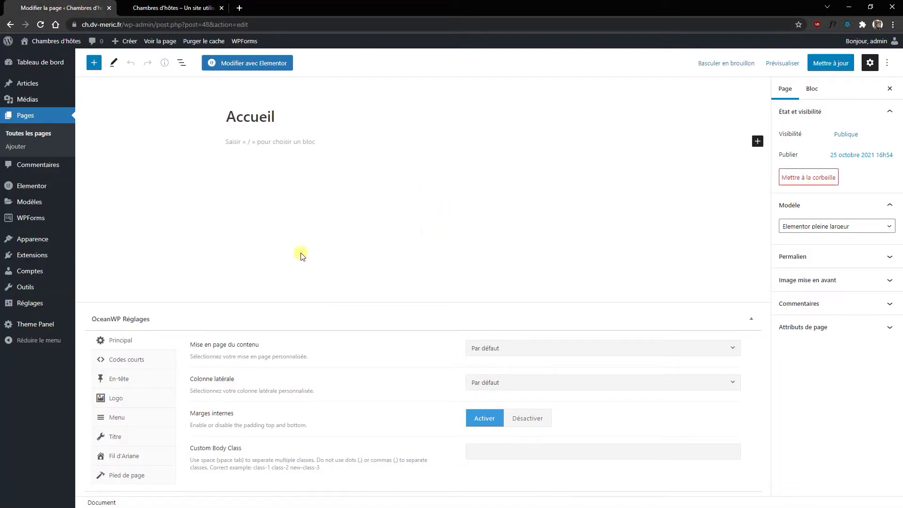
Step: Disable the page title display in the Accueil page's OceanWP settings, update the page and check the live site
{"action": "left_click", "coordinate": [115, 437]}
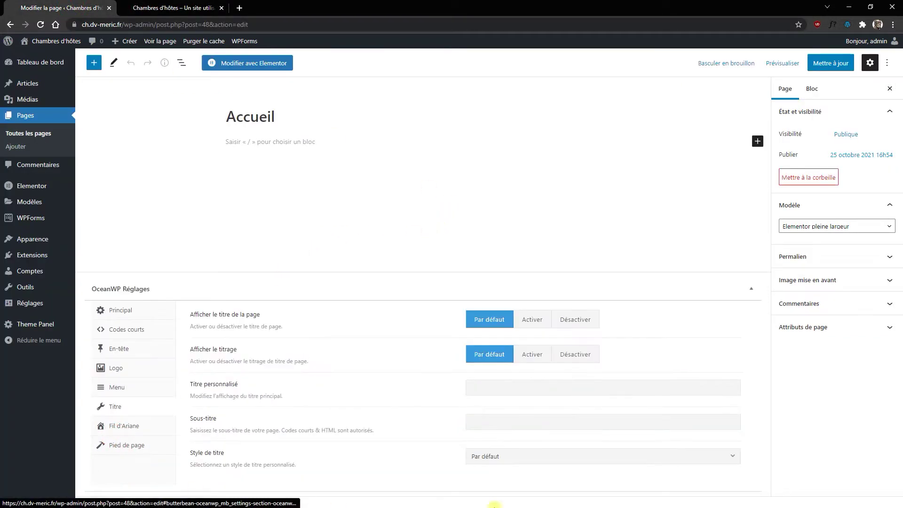
{"action": "left_click", "coordinate": [575, 319]}
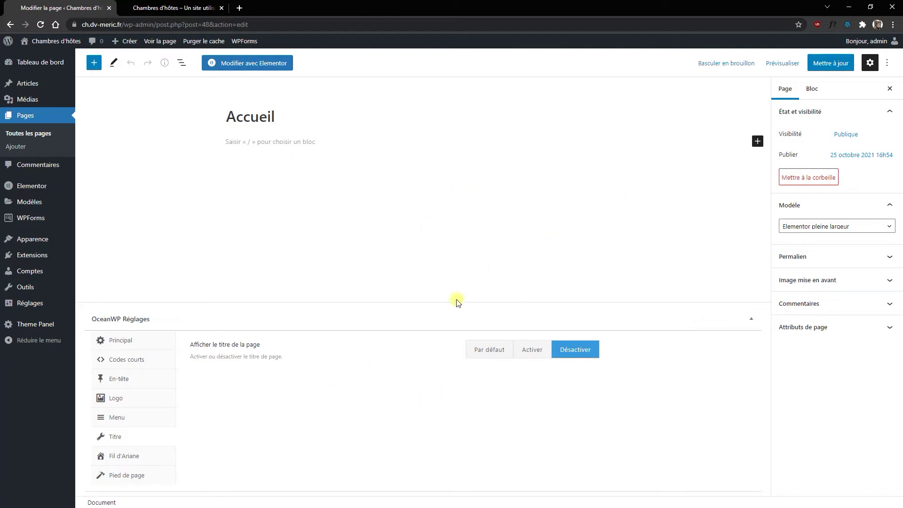
{"action": "left_click", "coordinate": [830, 64]}
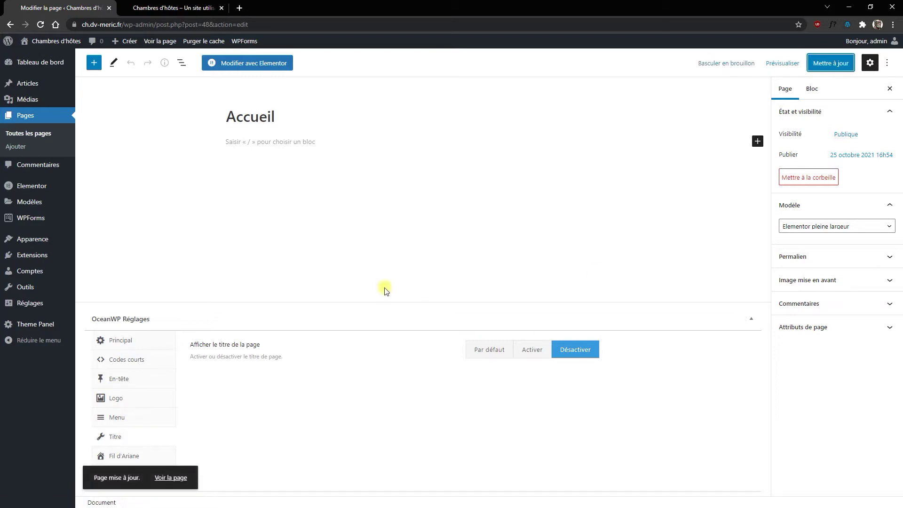
{"action": "left_click", "coordinate": [170, 8]}
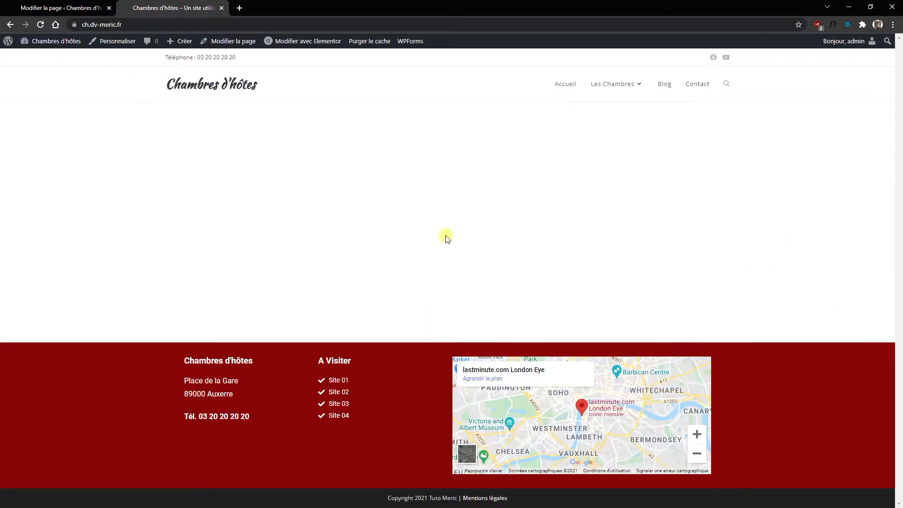
{"action": "left_click", "coordinate": [36, 8]}
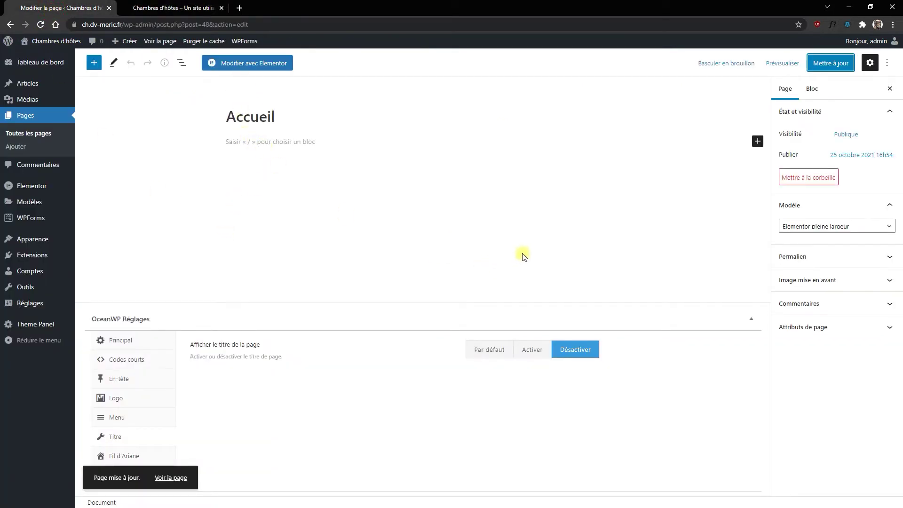
Step: Edit the Accueil page with Elementor and add a single-column section
{"action": "left_click", "coordinate": [252, 62]}
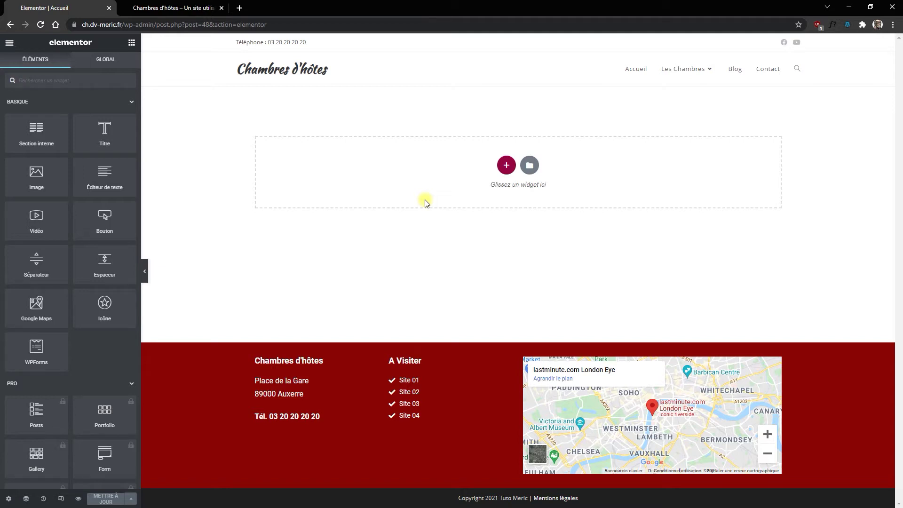
{"action": "left_click", "coordinate": [506, 165]}
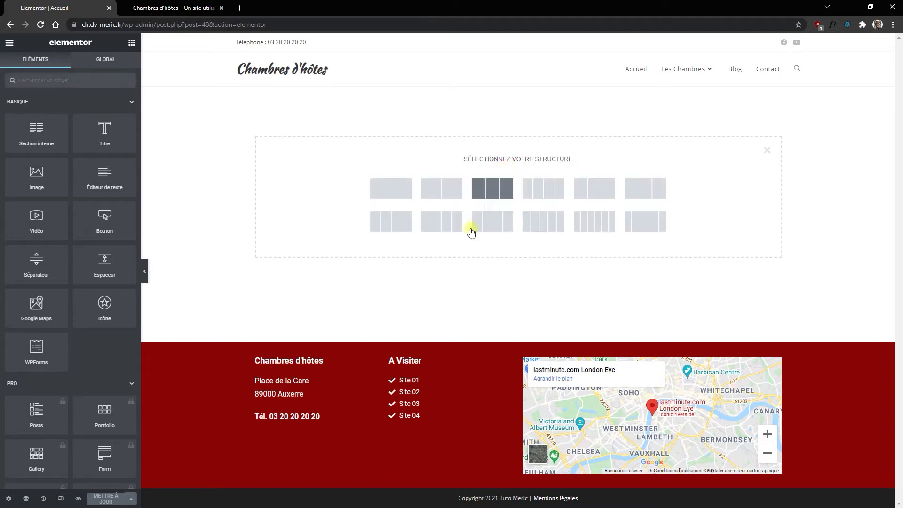
{"action": "left_click", "coordinate": [398, 201]}
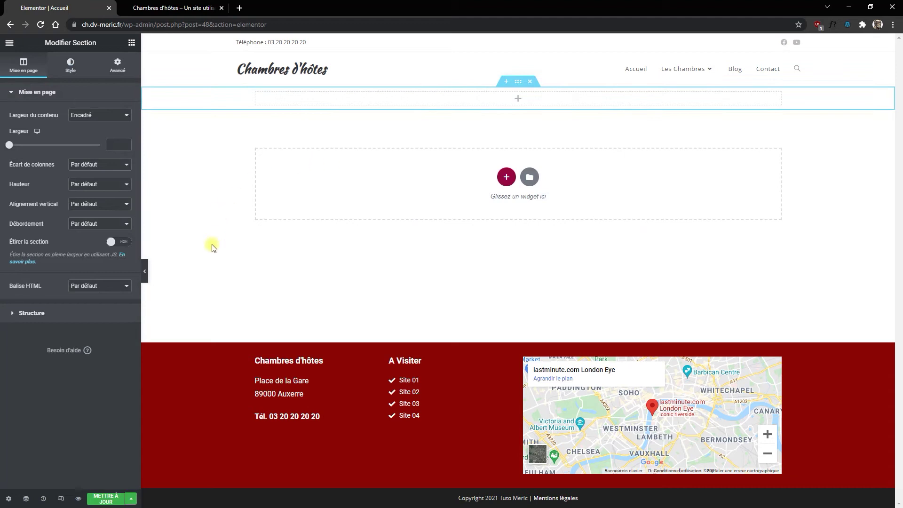
Step: Give the section a classic background using the white house image maison-00-1.jpg from the media library
{"action": "left_click", "coordinate": [70, 66]}
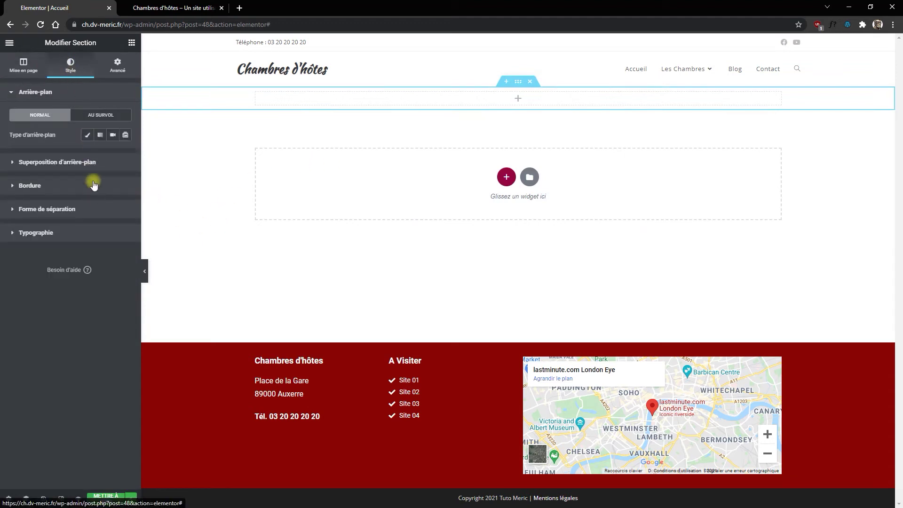
{"action": "left_click", "coordinate": [88, 135]}
{"action": "left_click", "coordinate": [87, 200]}
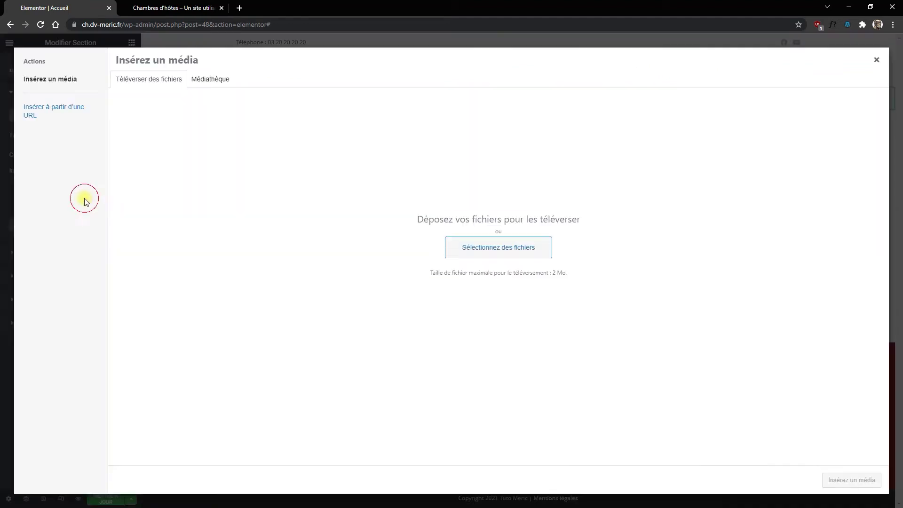
{"action": "left_click", "coordinate": [209, 80]}
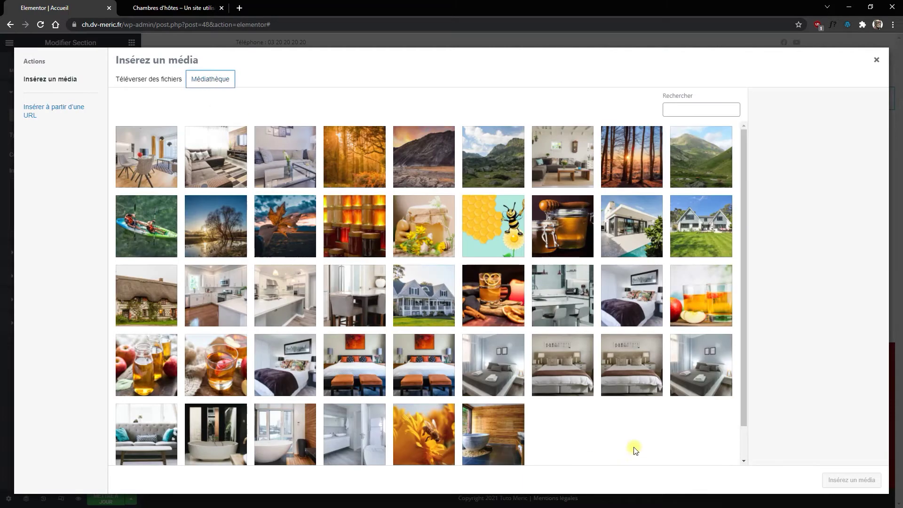
{"action": "left_click", "coordinate": [412, 297]}
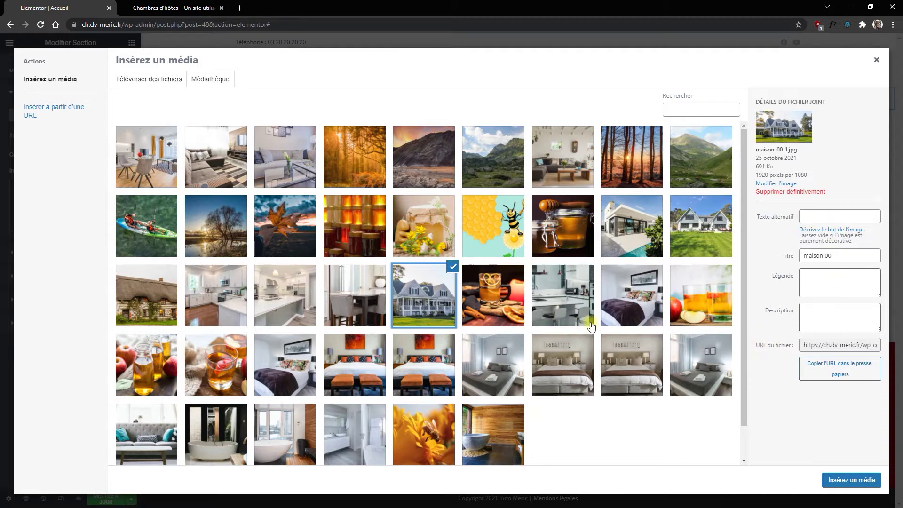
{"action": "left_click", "coordinate": [861, 479]}
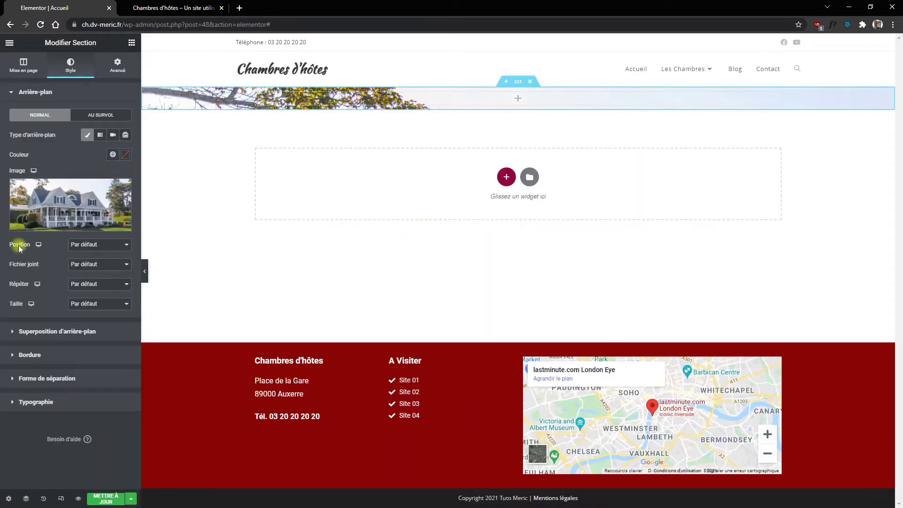
Step: Set the background image's position to Centre centré, attachment to Défilement, repeat to Non-répété and size to Couvrir
{"action": "left_click", "coordinate": [104, 245]}
{"action": "left_click", "coordinate": [98, 260]}
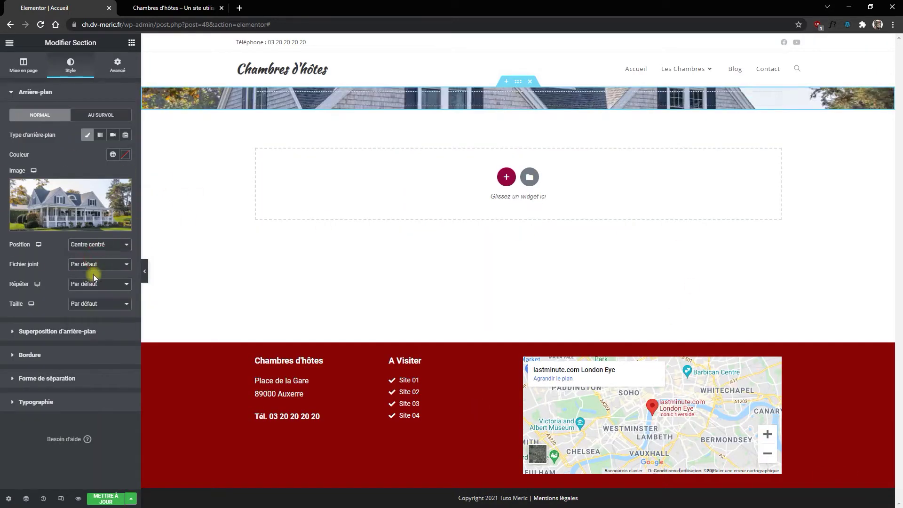
{"action": "left_click", "coordinate": [98, 266]}
{"action": "left_click", "coordinate": [95, 281]}
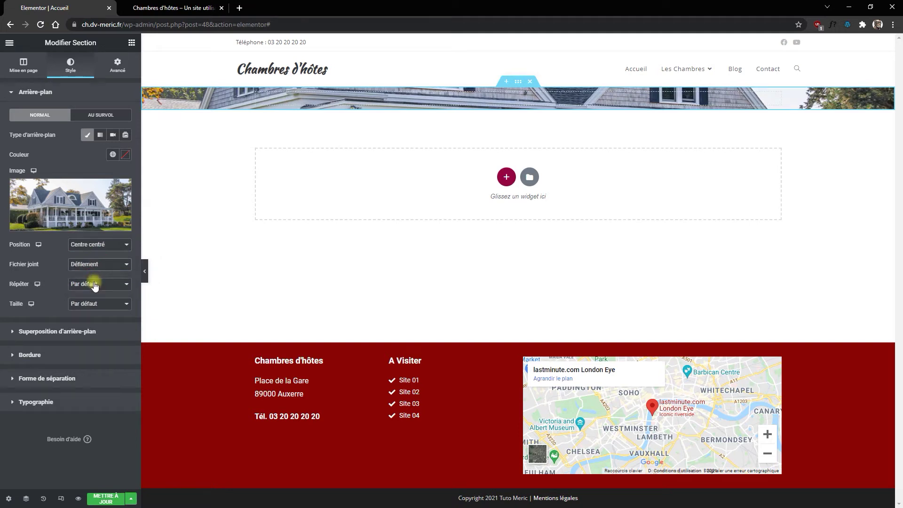
{"action": "left_click", "coordinate": [84, 288]}
{"action": "left_click", "coordinate": [103, 303]}
{"action": "left_click", "coordinate": [98, 304]}
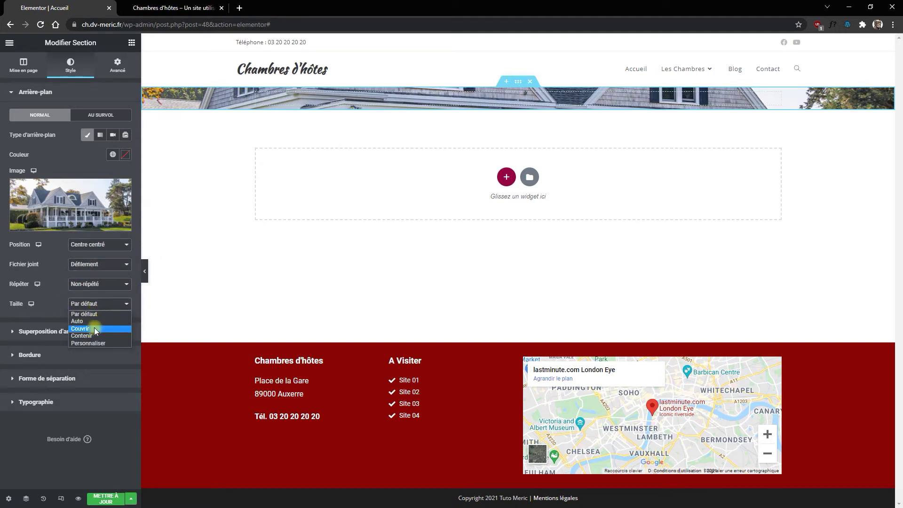
{"action": "left_click", "coordinate": [94, 328]}
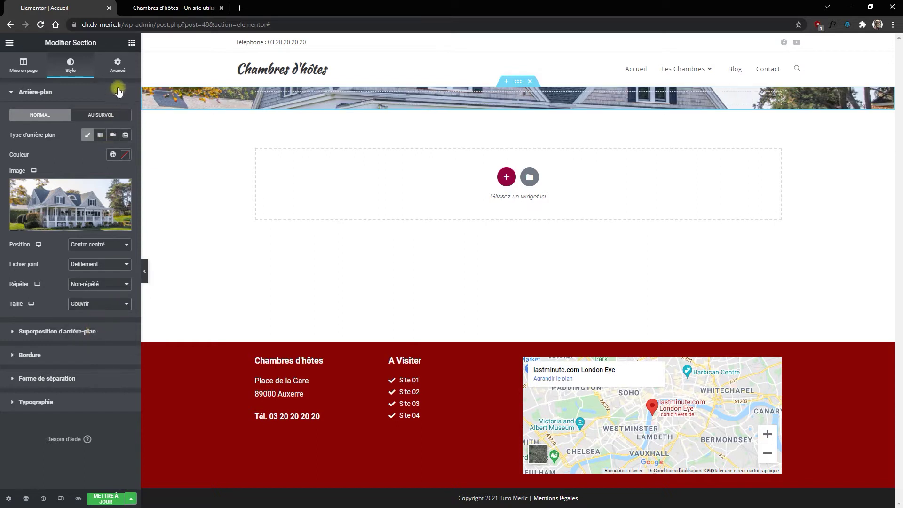
Step: Unlink the section's inner margins and set the top and bottom padding to 250 px
{"action": "left_click", "coordinate": [117, 65]}
{"action": "left_click", "coordinate": [118, 162]}
{"action": "left_click", "coordinate": [18, 163]}
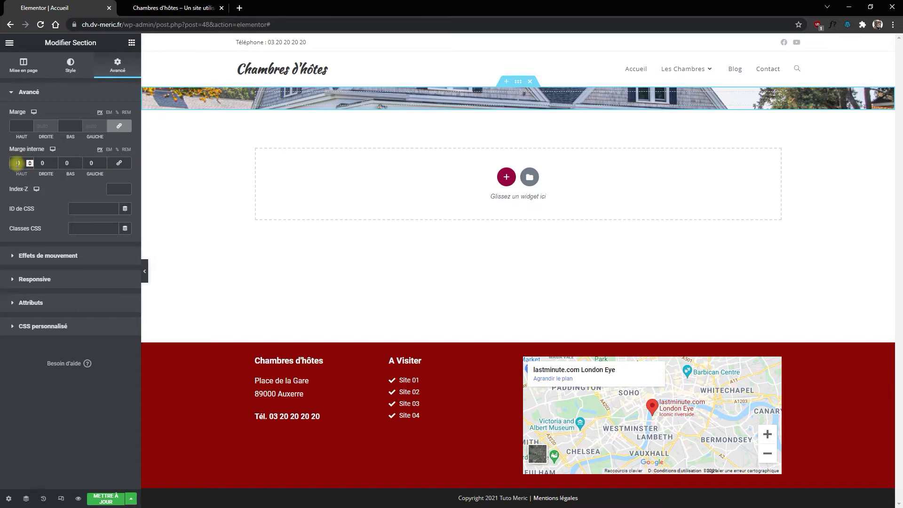
{"action": "type", "text": "250"}
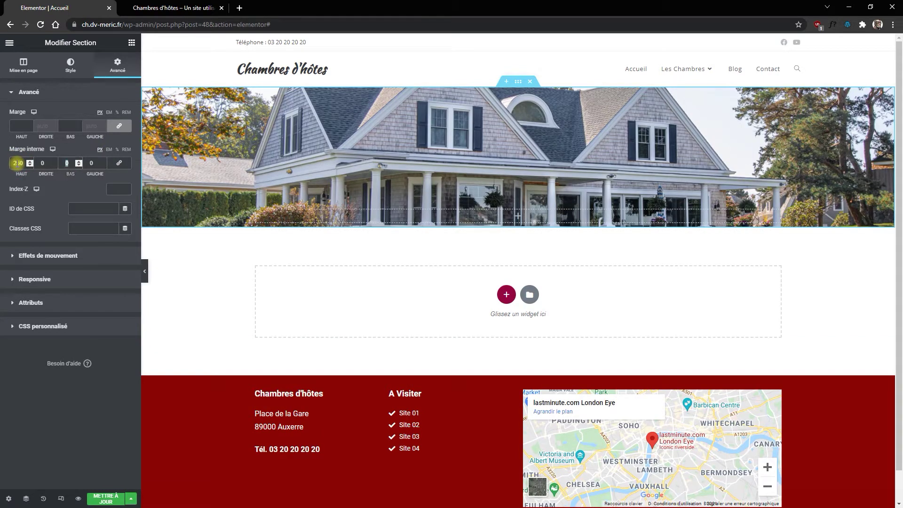
{"action": "type", "text": "250"}
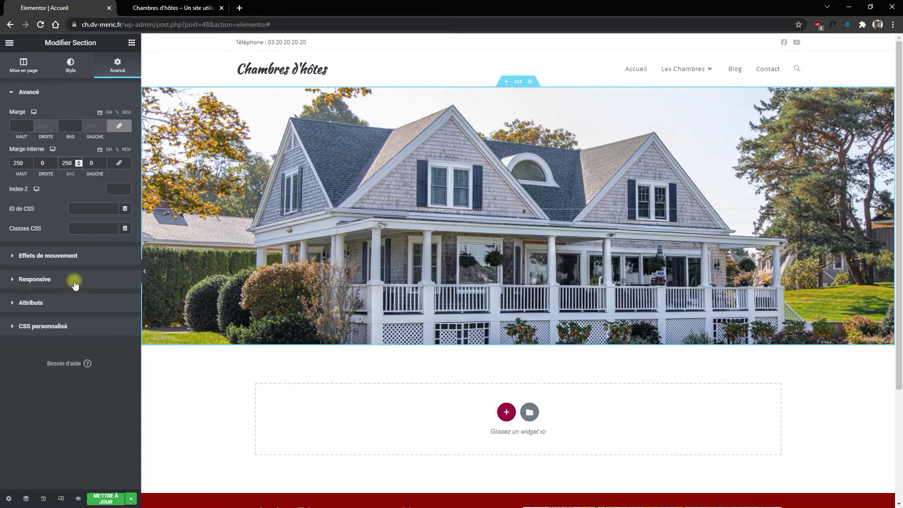
Step: Set the section's border type to Continue
{"action": "left_click", "coordinate": [70, 65]}
{"action": "left_click", "coordinate": [34, 352]}
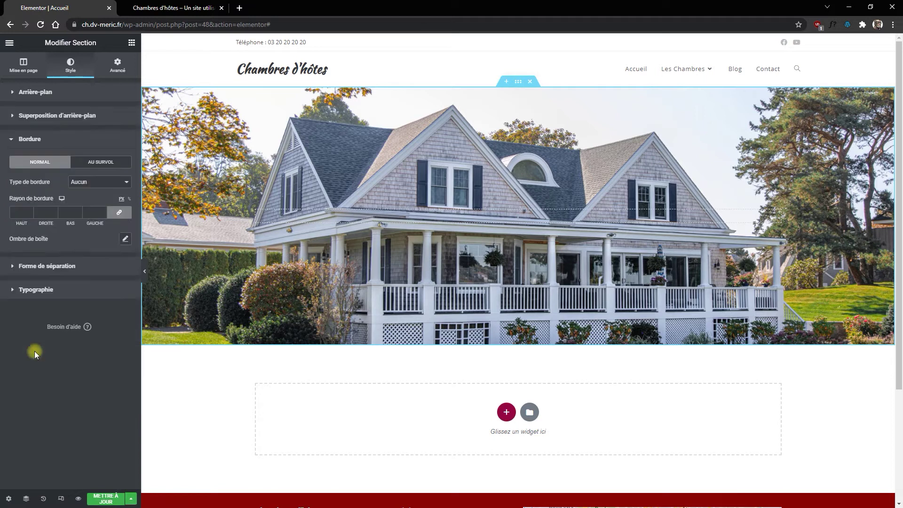
{"action": "scroll", "coordinate": [579, 433], "scroll_direction": "down", "scroll_amount": 3}
{"action": "scroll", "coordinate": [579, 456], "scroll_direction": "up", "scroll_amount": 3}
{"action": "left_click", "coordinate": [104, 184]}
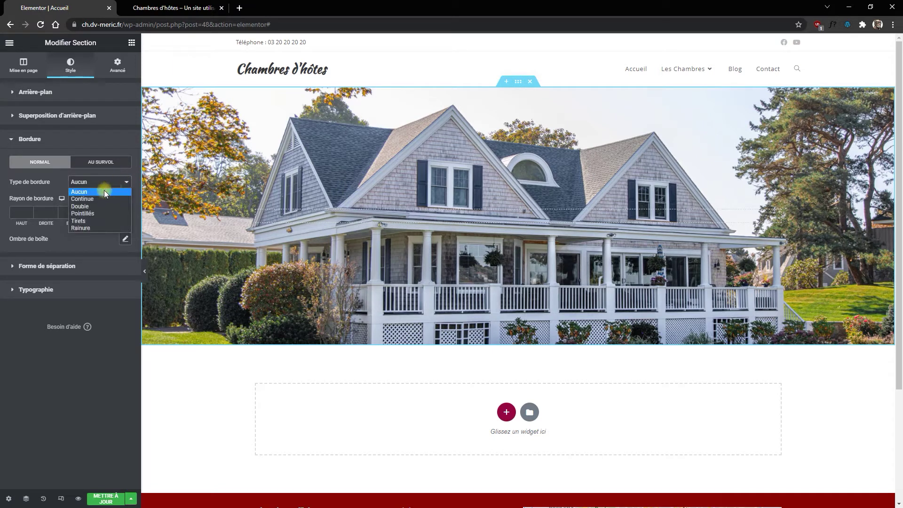
{"action": "left_click", "coordinate": [89, 198]}
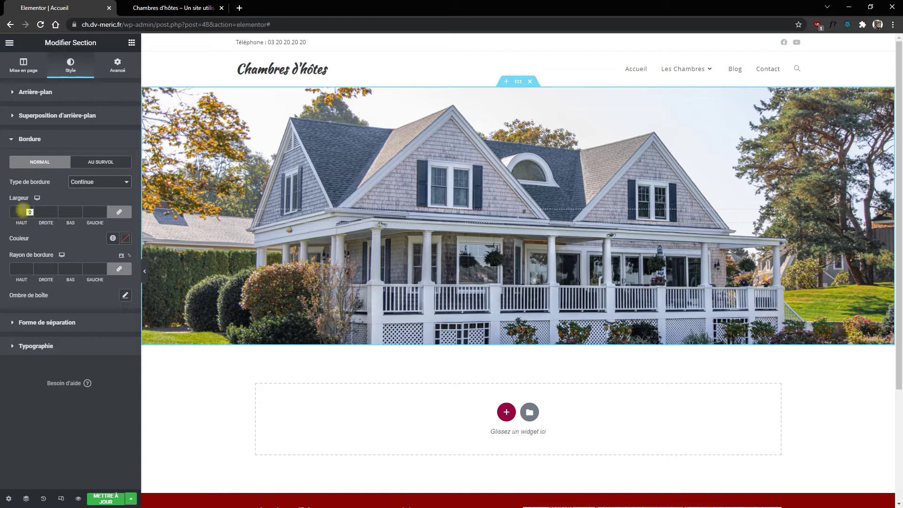
Step: Unlink the section's border widths and set the top and bottom widths to 4, keeping the sides at 0
{"action": "left_click", "coordinate": [111, 216]}
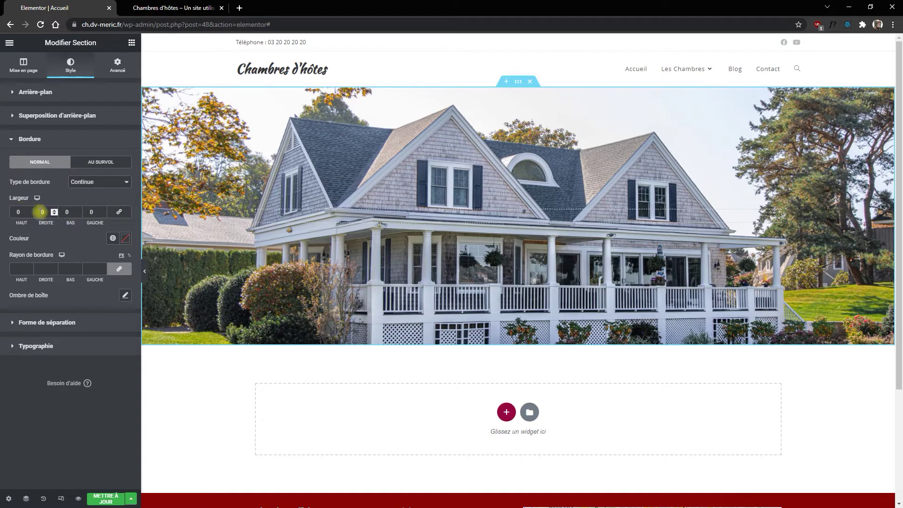
{"action": "left_click", "coordinate": [29, 210]}
{"action": "left_click", "coordinate": [30, 210]}
{"action": "left_click", "coordinate": [30, 210]}
{"action": "left_click", "coordinate": [29, 210]}
{"action": "left_click", "coordinate": [78, 210]}
{"action": "left_click", "coordinate": [79, 210]}
{"action": "left_click", "coordinate": [78, 210]}
{"action": "left_click", "coordinate": [78, 210]}
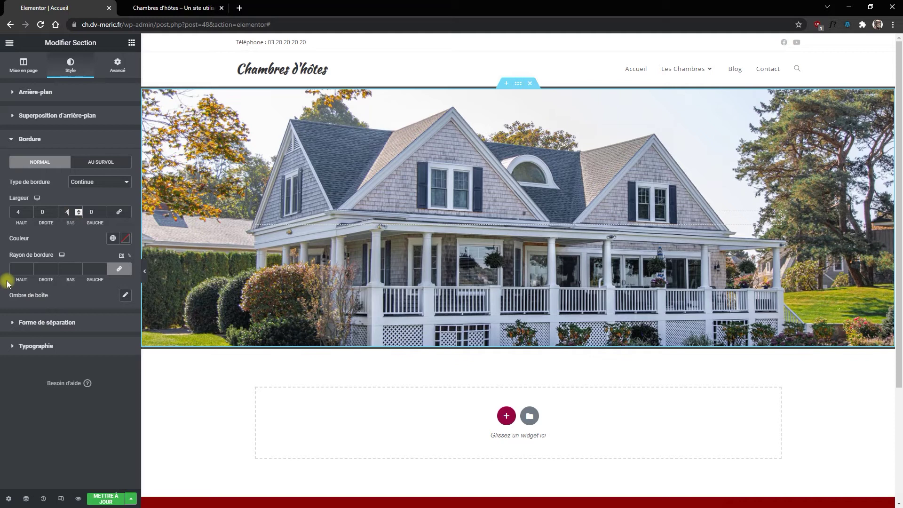
Step: Colour the section border with the dark red global colour Nouvel élément #2 and review the page
{"action": "left_click", "coordinate": [114, 238]}
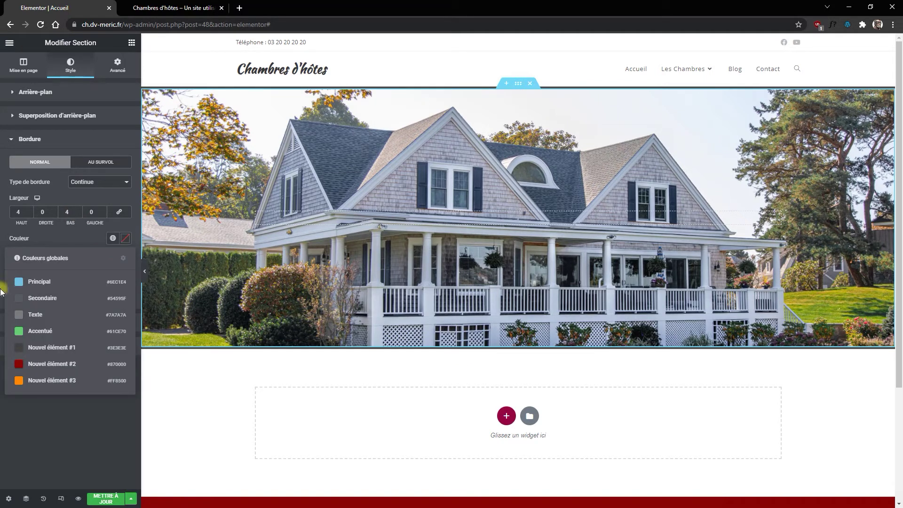
{"action": "left_click", "coordinate": [28, 364]}
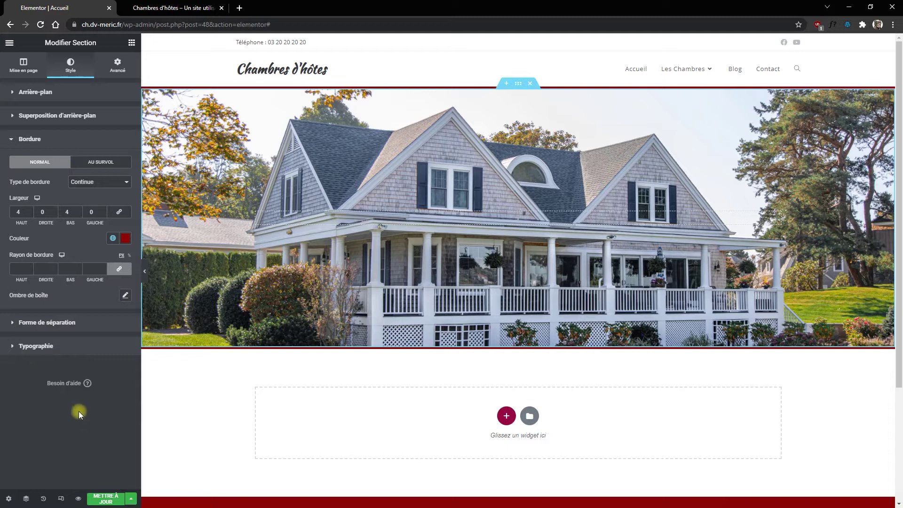
{"action": "scroll", "coordinate": [583, 226], "scroll_direction": "down", "scroll_amount": 3}
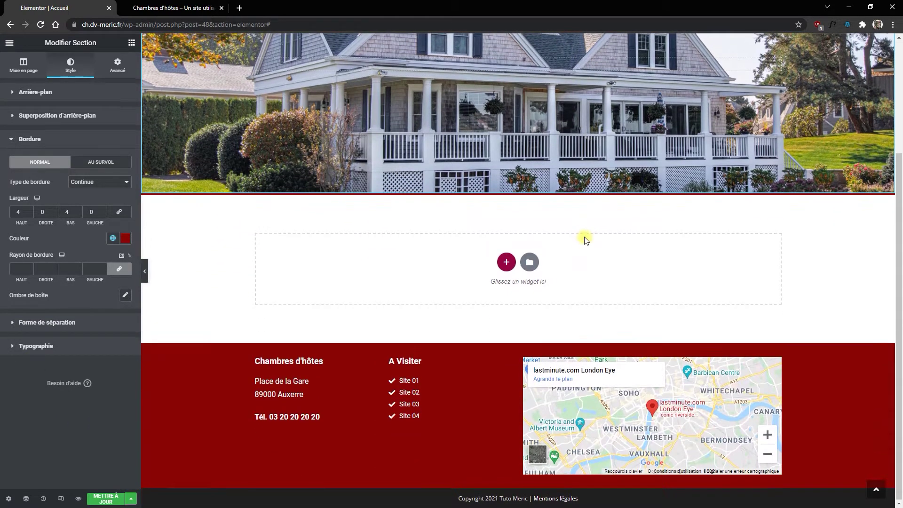
{"action": "scroll", "coordinate": [582, 238], "scroll_direction": "up", "scroll_amount": 3}
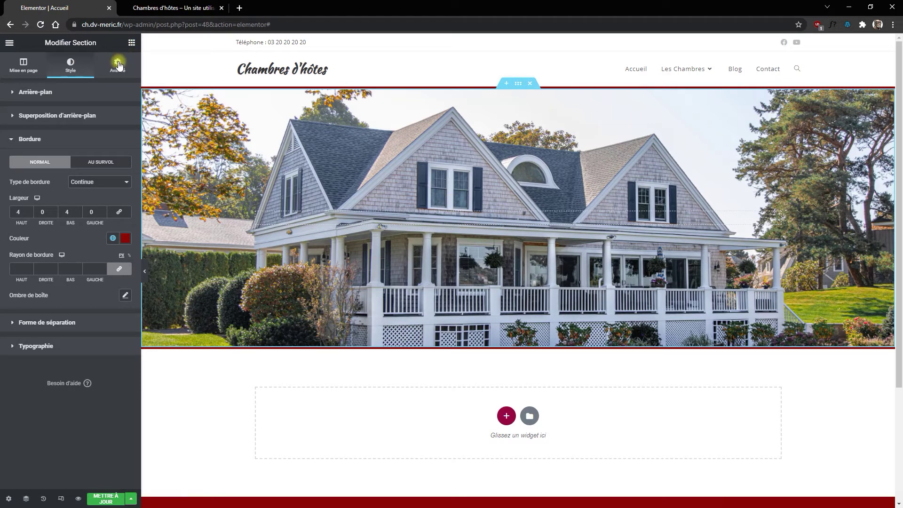
Step: Add a Titre widget inside the house image section
{"action": "left_click", "coordinate": [132, 43]}
{"action": "left_click_drag", "start_coordinate": [105, 132], "coordinate": [501, 214]}
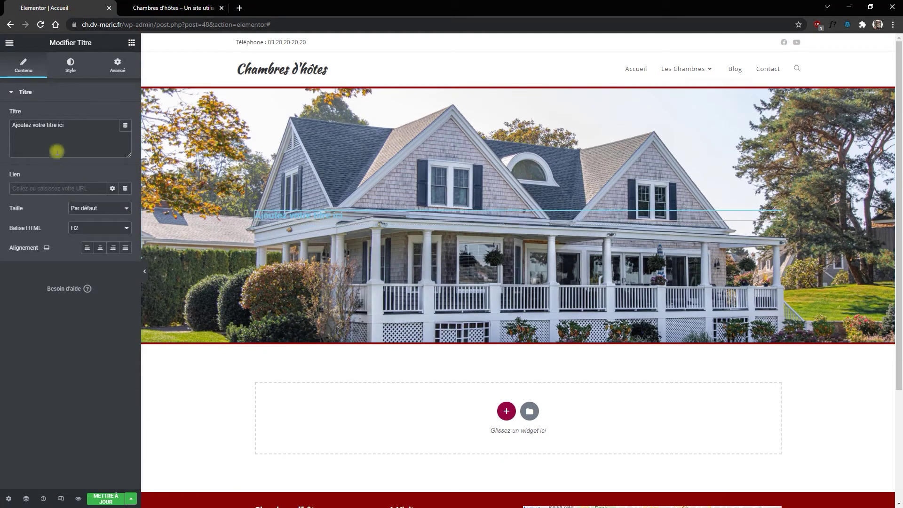
Step: Centre the heading in the house image section and give its text the global colour Secondaire
{"action": "left_click_drag", "start_coordinate": [70, 125], "coordinate": [1, 123]}
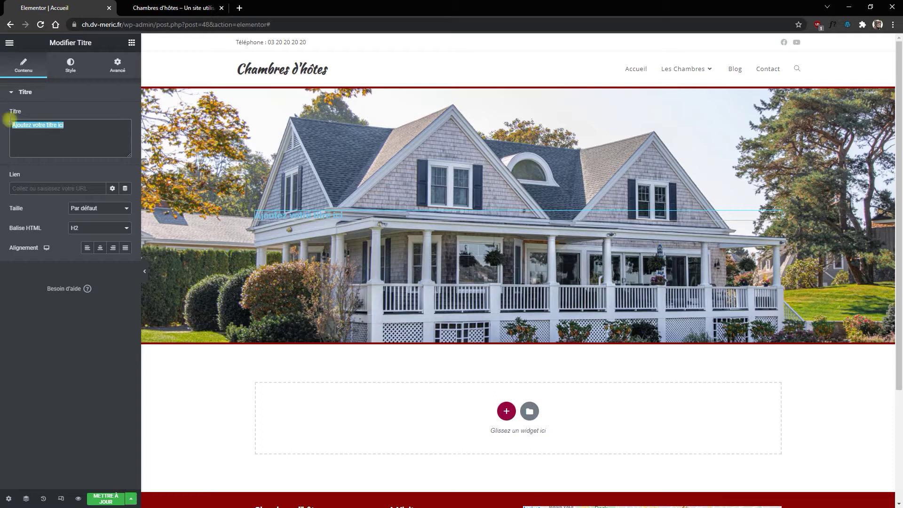
{"action": "left_click", "coordinate": [100, 247]}
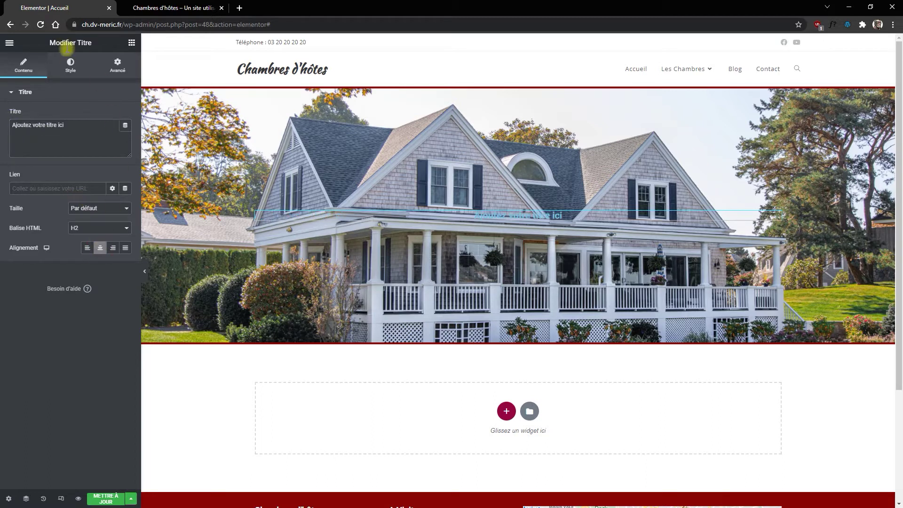
{"action": "left_click", "coordinate": [70, 65]}
{"action": "left_click", "coordinate": [113, 115]}
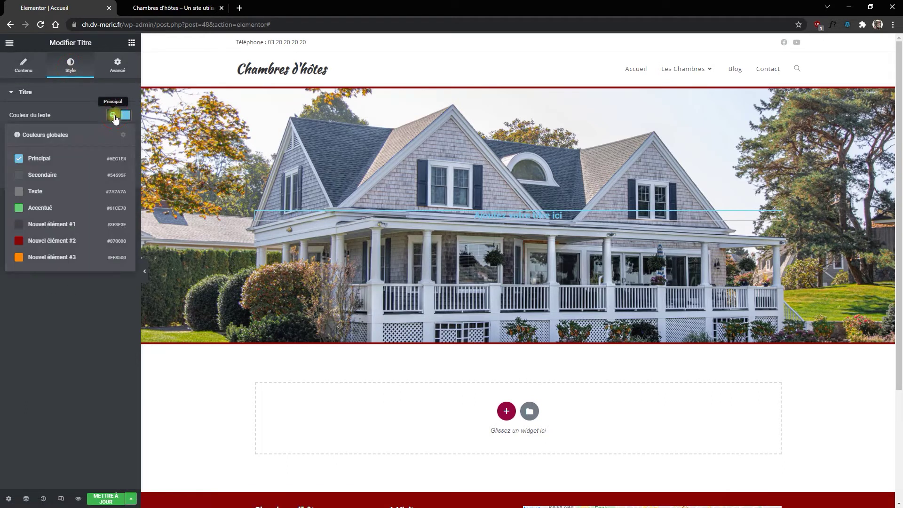
{"action": "left_click", "coordinate": [36, 181]}
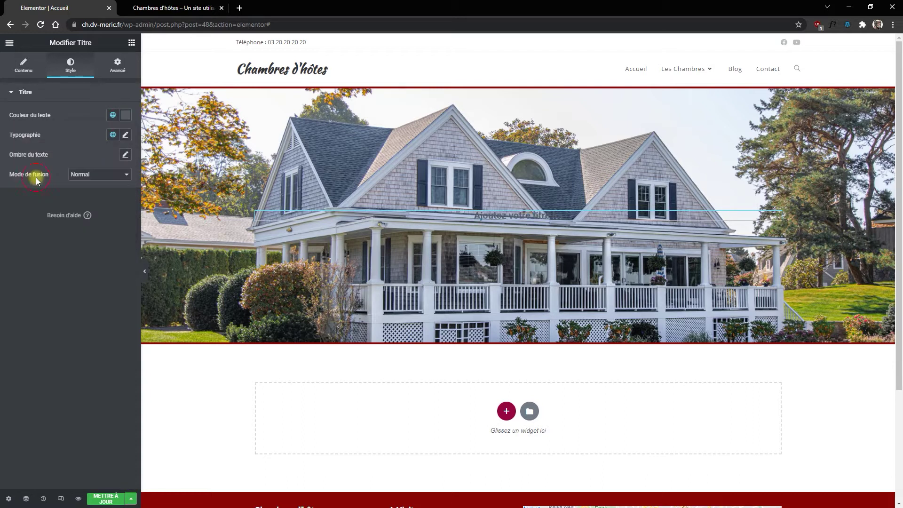
Step: Set the heading's text colour to white, #FFFFFF
{"action": "left_click", "coordinate": [125, 115]}
{"action": "left_click_drag", "start_coordinate": [63, 177], "coordinate": [18, 149]}
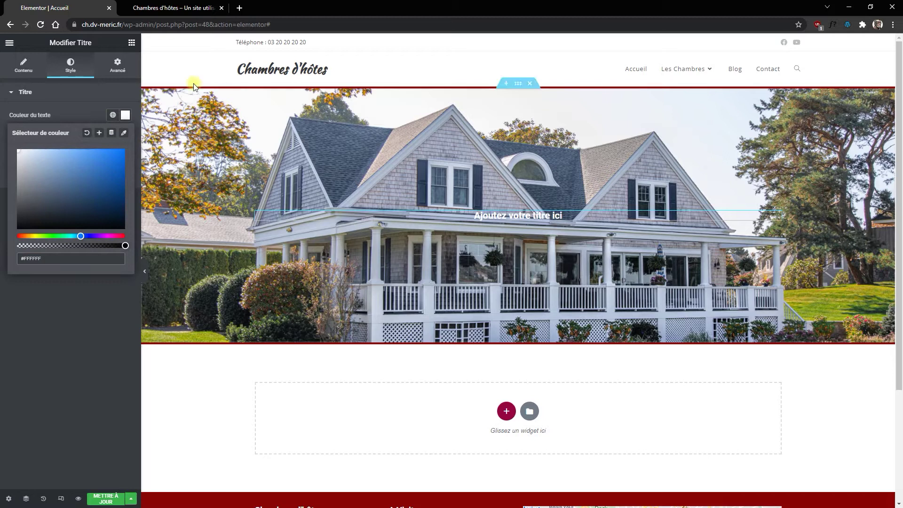
{"action": "left_click", "coordinate": [113, 95]}
{"action": "left_click", "coordinate": [47, 92]}
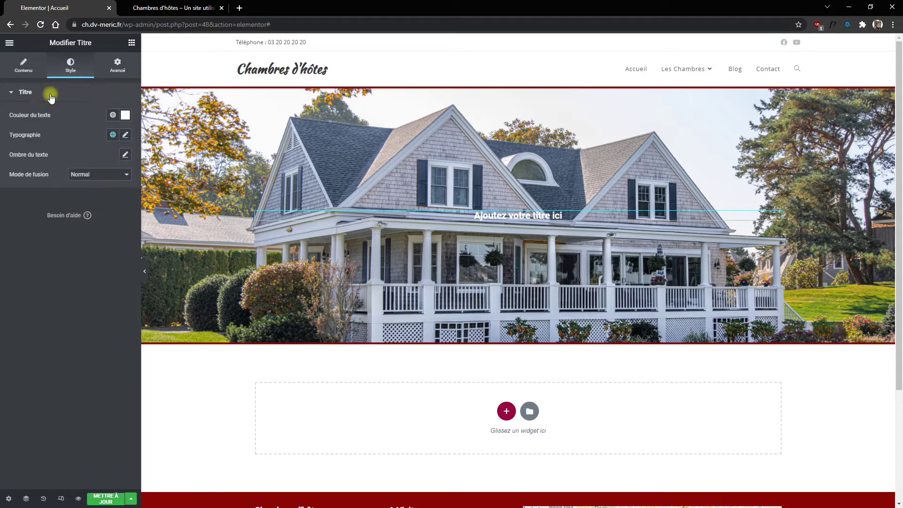
Step: Set the font size of the heading over the house image to 45 px
{"action": "left_click", "coordinate": [125, 134]}
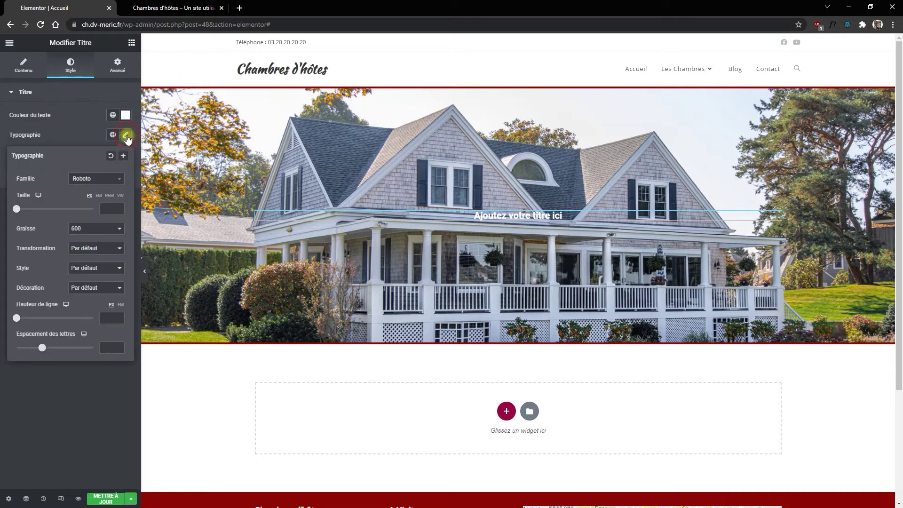
{"action": "left_click", "coordinate": [118, 207]}
{"action": "left_click_drag", "start_coordinate": [117, 207], "coordinate": [117, 207]}
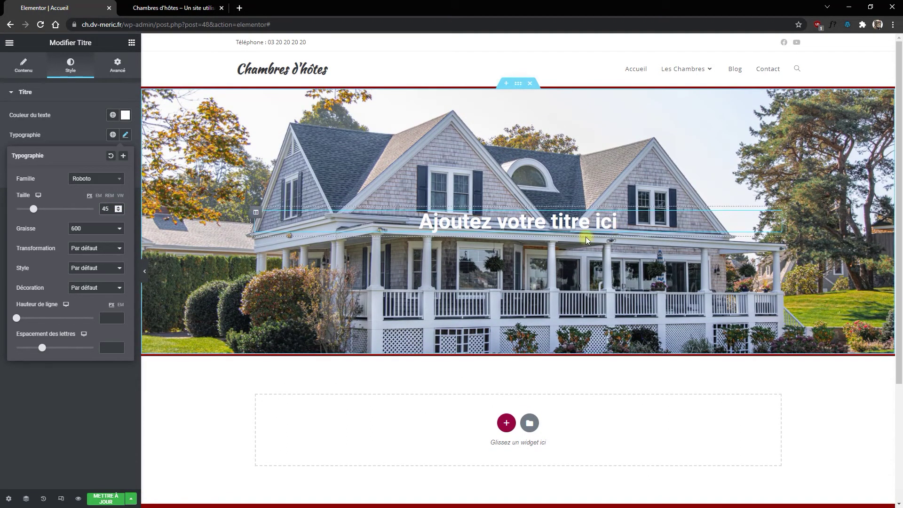
{"action": "left_click", "coordinate": [77, 136]}
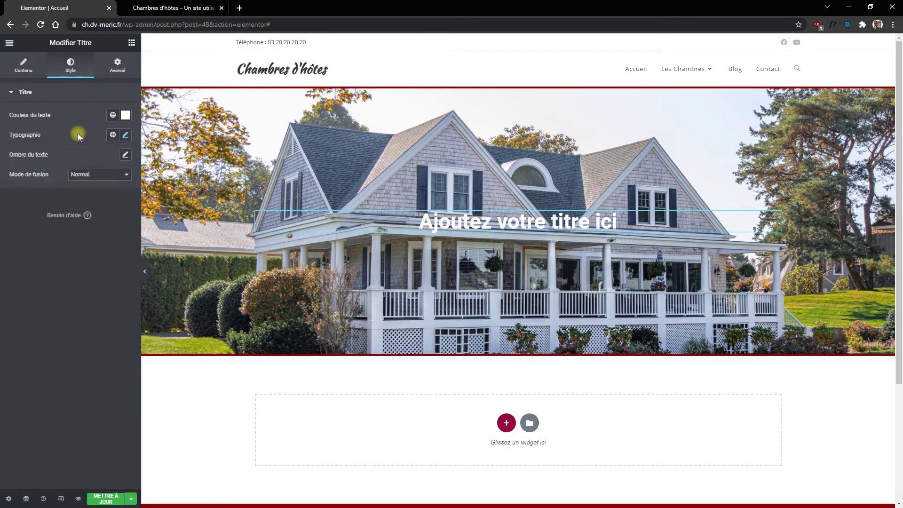
Step: Give the house image section a classic background overlay in black, #000000
{"action": "left_click", "coordinate": [508, 88]}
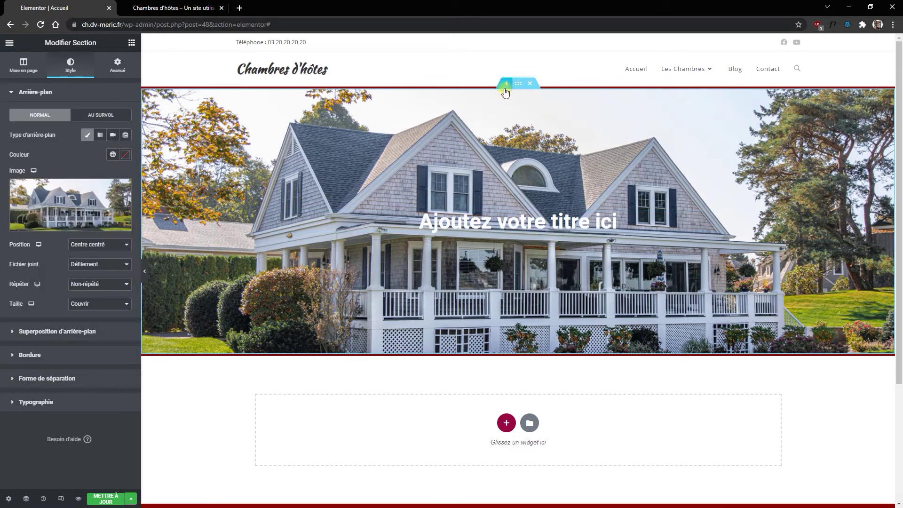
{"action": "left_click", "coordinate": [65, 332]}
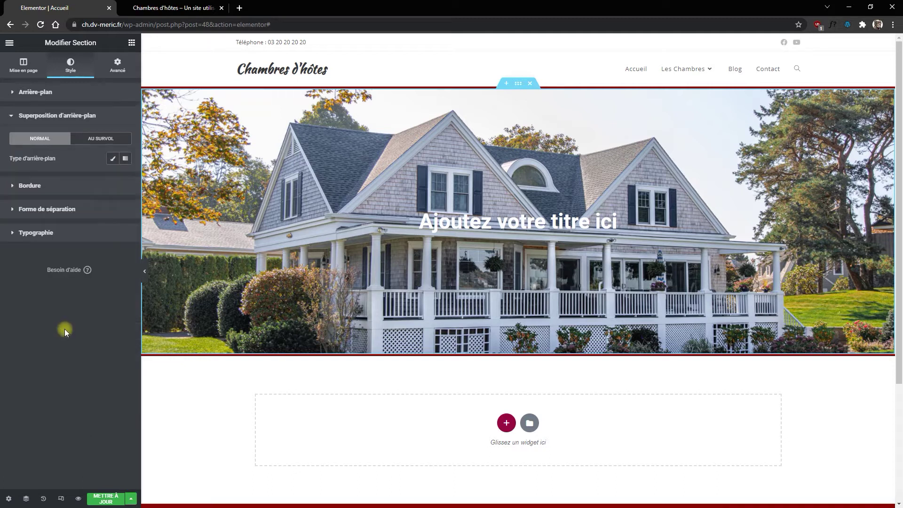
{"action": "left_click", "coordinate": [106, 159]}
{"action": "left_click", "coordinate": [125, 177]}
{"action": "left_click_drag", "start_coordinate": [67, 240], "coordinate": [2, 314]}
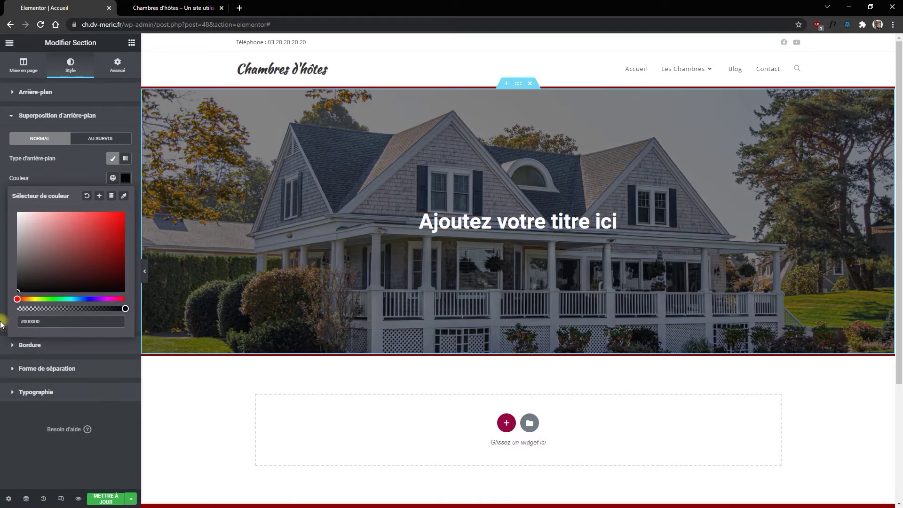
{"action": "left_click", "coordinate": [100, 408]}
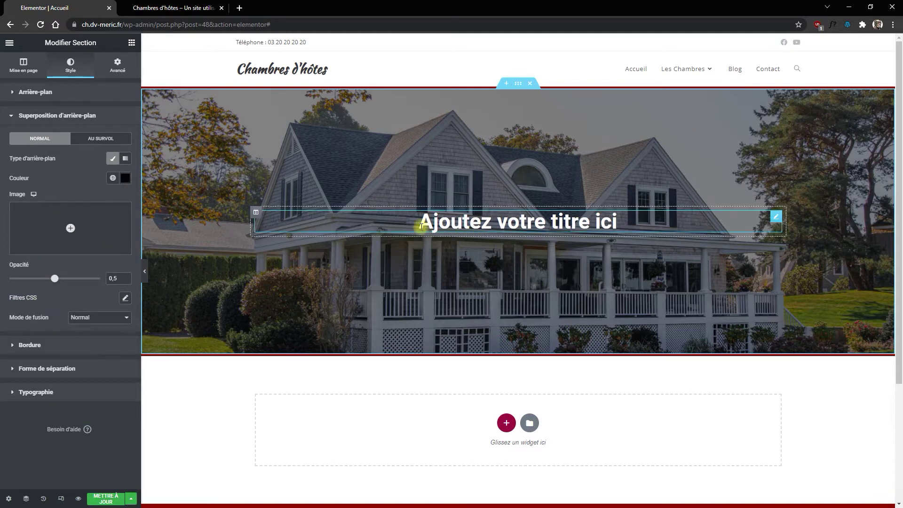
Step: Delete the heading and clear the overlay colour of the house image section, saving the page update
{"action": "right_click", "coordinate": [775, 215]}
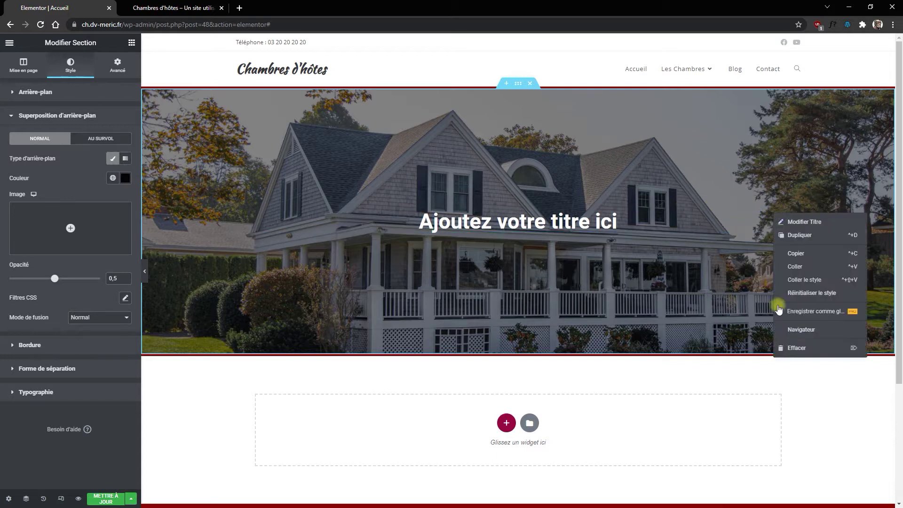
{"action": "left_click", "coordinate": [804, 349]}
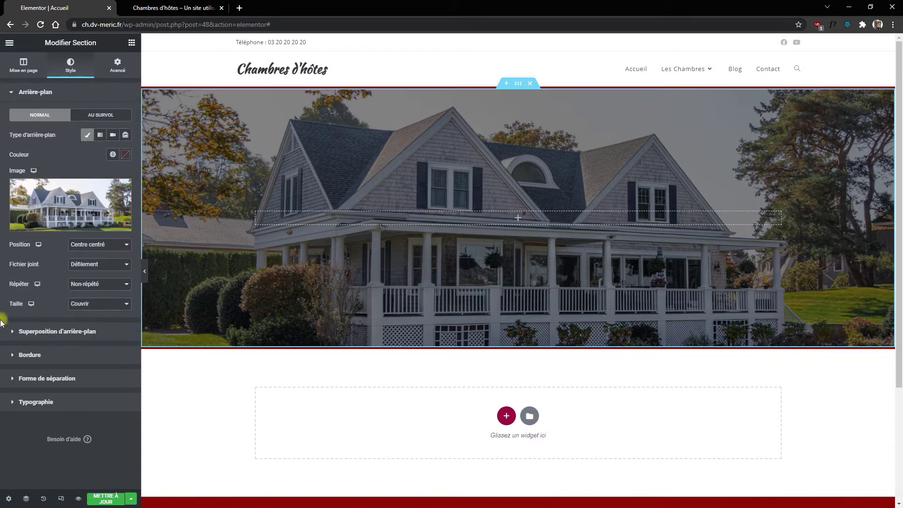
{"action": "left_click", "coordinate": [70, 331]}
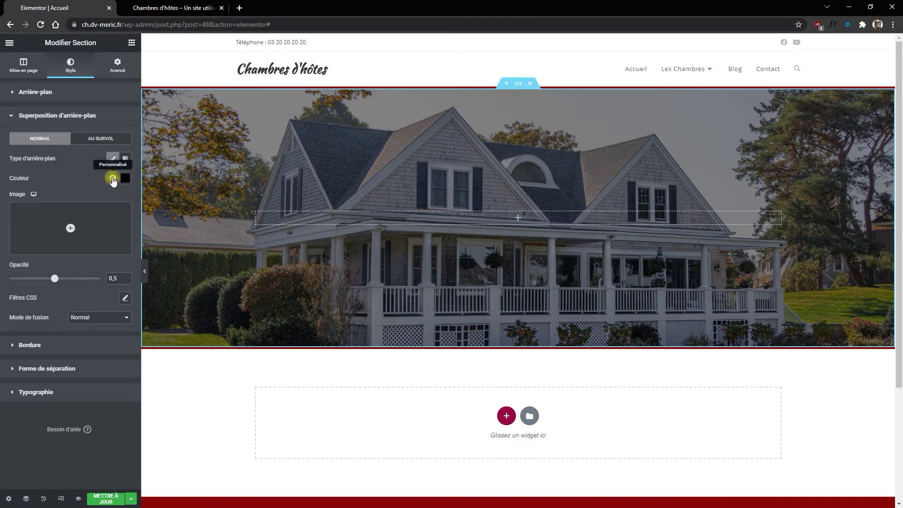
{"action": "left_click", "coordinate": [125, 179]}
{"action": "left_click", "coordinate": [87, 195]}
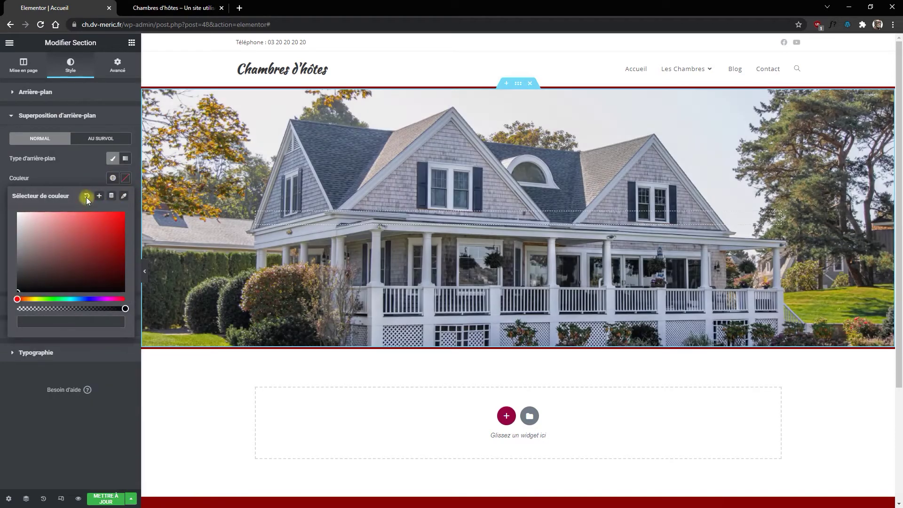
{"action": "left_click", "coordinate": [63, 165]}
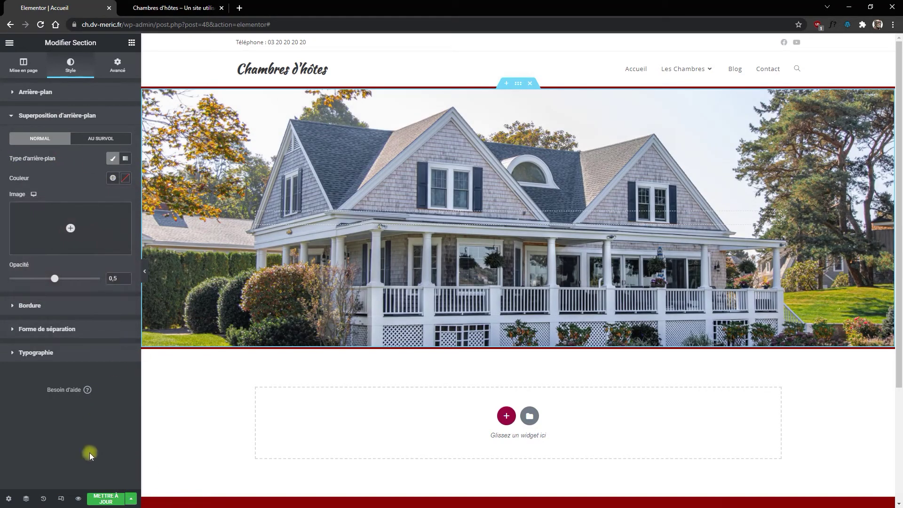
{"action": "left_click", "coordinate": [118, 498]}
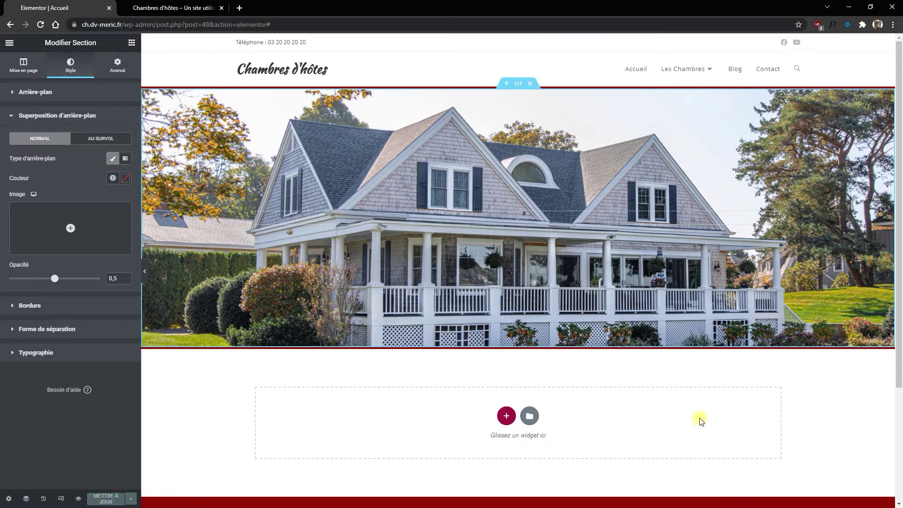
Step: Add a single-column section below the house image and place an Espaceur widget in it
{"action": "left_click", "coordinate": [506, 416]}
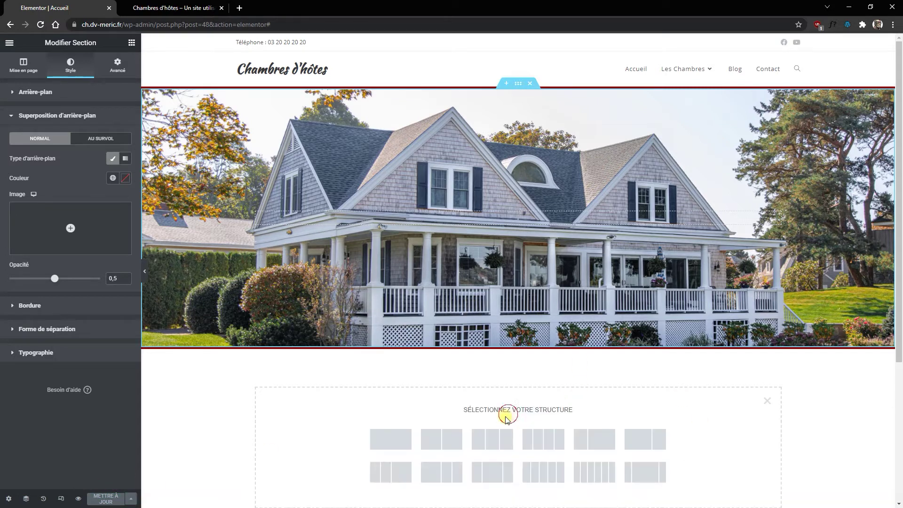
{"action": "left_click", "coordinate": [391, 439]}
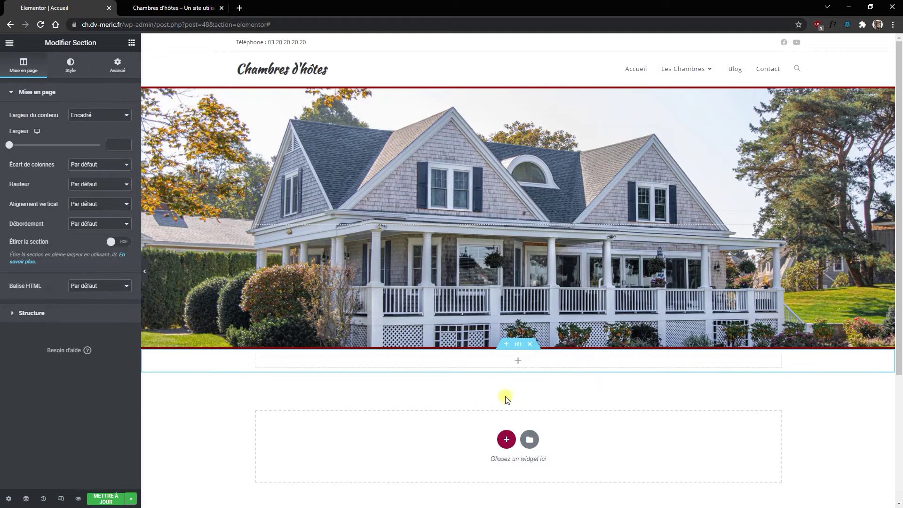
{"action": "left_click", "coordinate": [134, 44]}
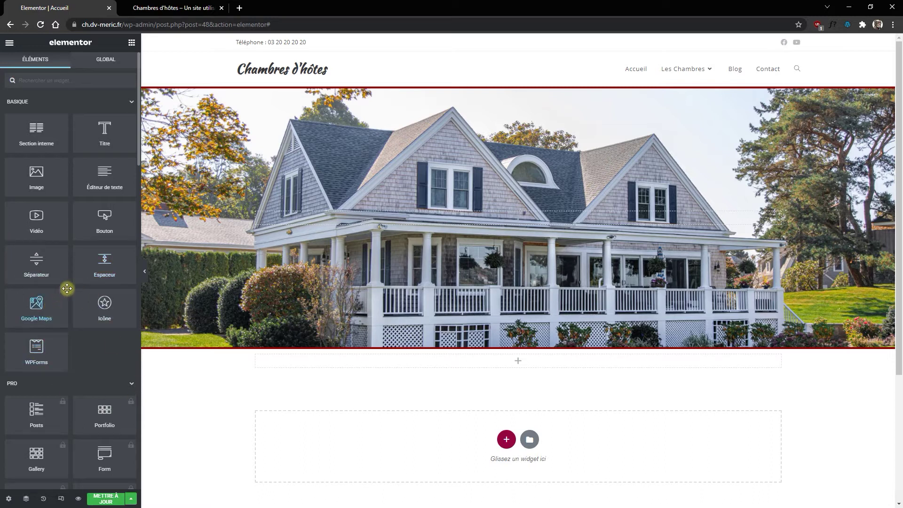
{"action": "left_click_drag", "start_coordinate": [96, 260], "coordinate": [525, 360]}
Step: Add another single-column section below the spacer and insert a Titre widget in it
{"action": "scroll", "coordinate": [579, 365], "scroll_direction": "down", "scroll_amount": 3}
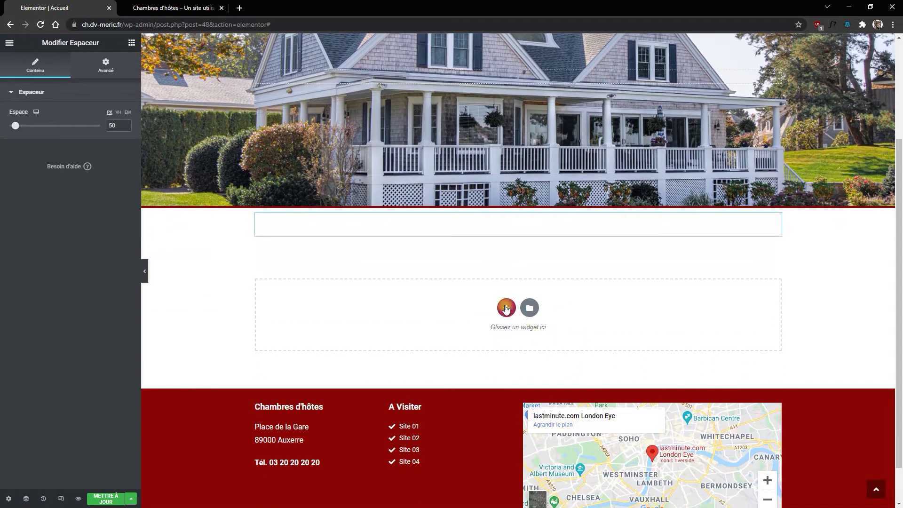
{"action": "left_click", "coordinate": [506, 308]}
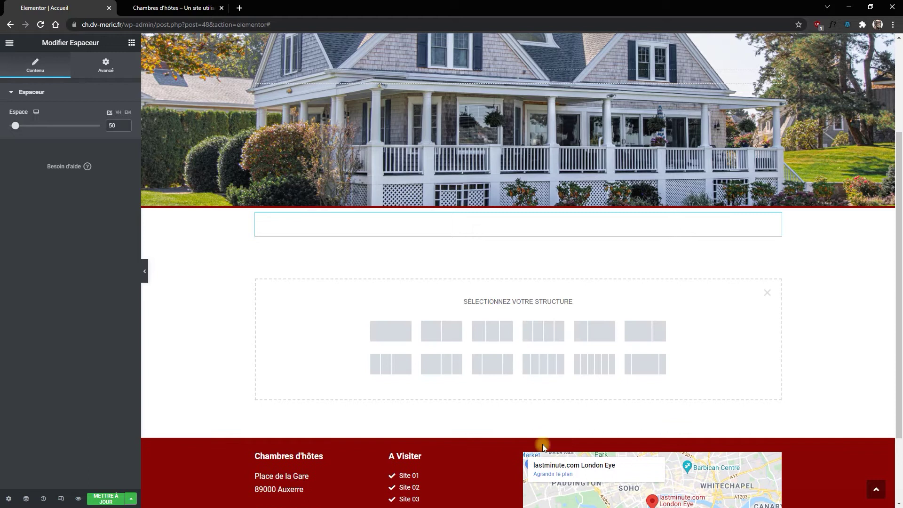
{"action": "left_click", "coordinate": [395, 335]}
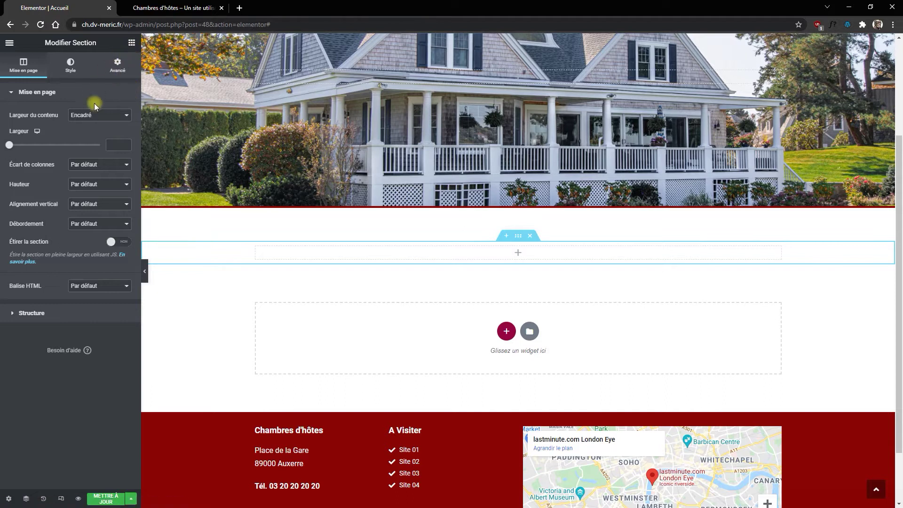
{"action": "left_click", "coordinate": [131, 42]}
{"action": "left_click_drag", "start_coordinate": [101, 132], "coordinate": [500, 249]}
Step: Replace the new heading's text with "Bienvenue dans notr erégion" and centre it
{"action": "left_click_drag", "start_coordinate": [72, 126], "coordinate": [1, 115]}
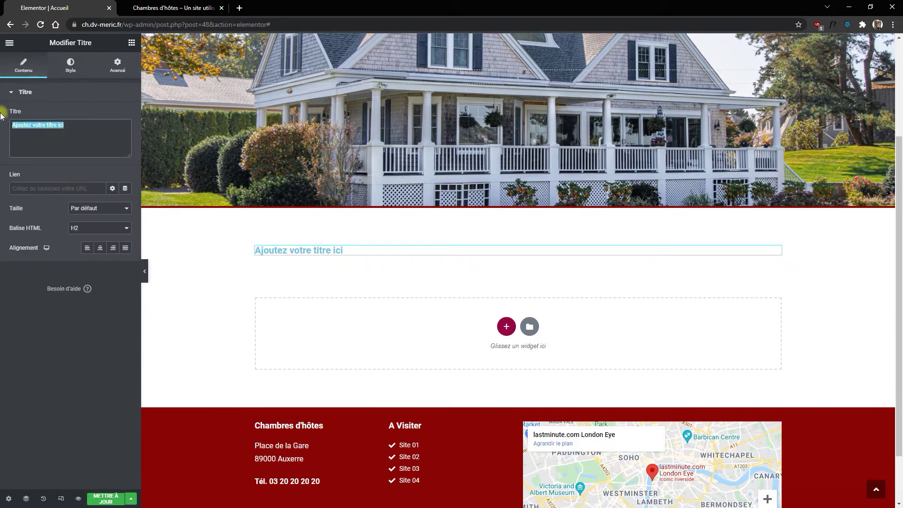
{"action": "type", "text": "Bienvenue dans notr erégion"}
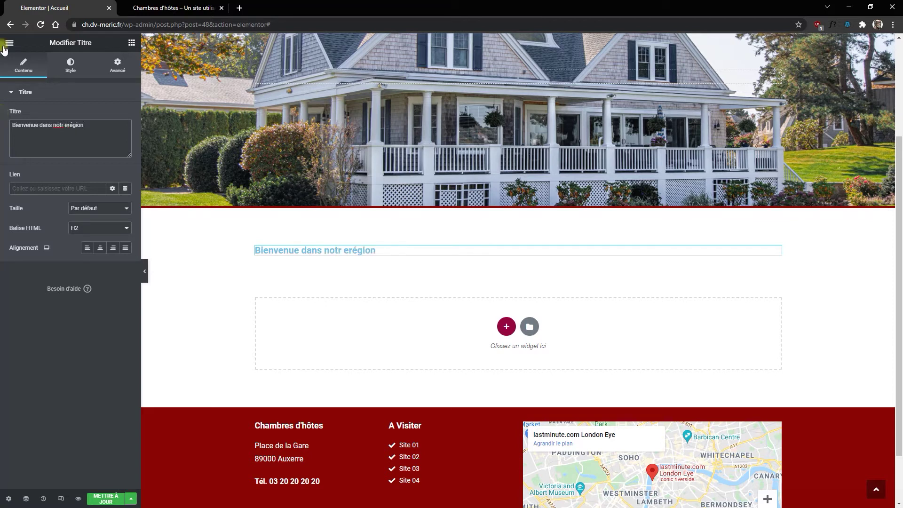
{"action": "left_click", "coordinate": [99, 247]}
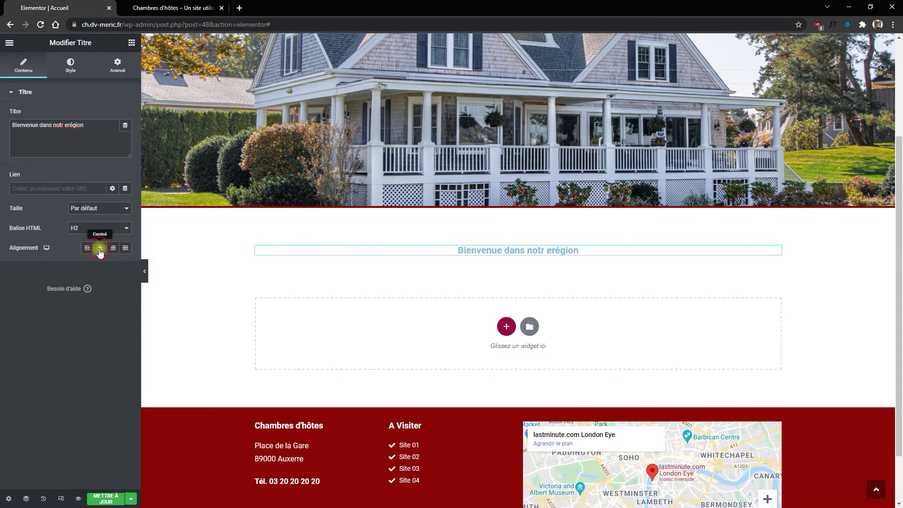
Step: Colour the welcome heading with the dark grey global colour Nouvel élément #1
{"action": "left_click", "coordinate": [67, 69]}
{"action": "left_click", "coordinate": [112, 115]}
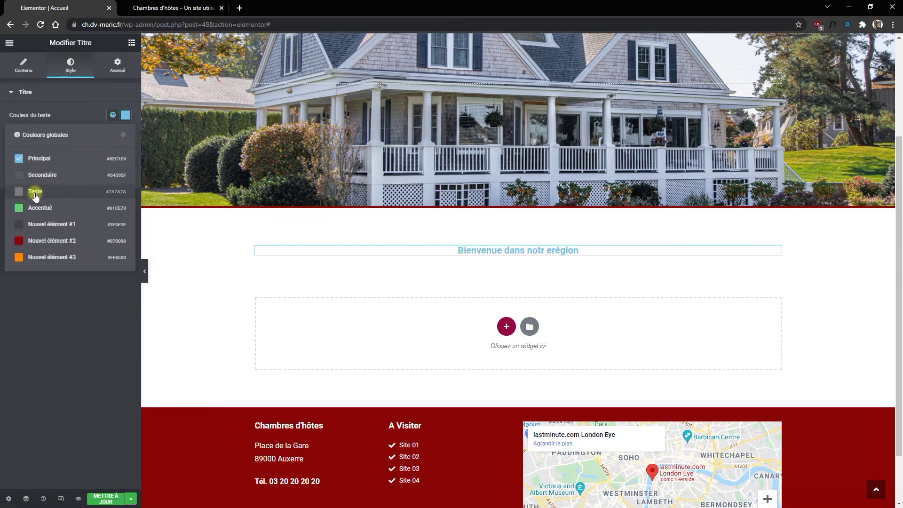
{"action": "left_click", "coordinate": [28, 224]}
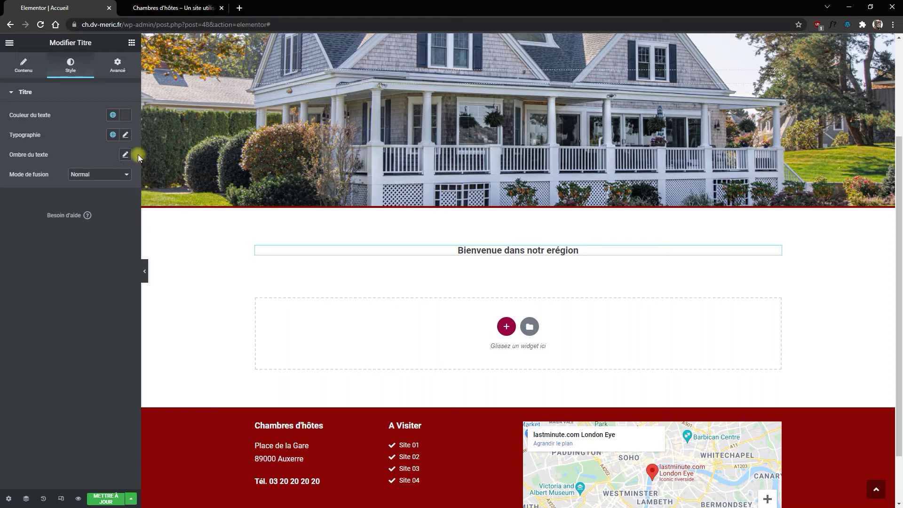
Step: Set the welcome heading's font size to 24 px
{"action": "left_click", "coordinate": [126, 136]}
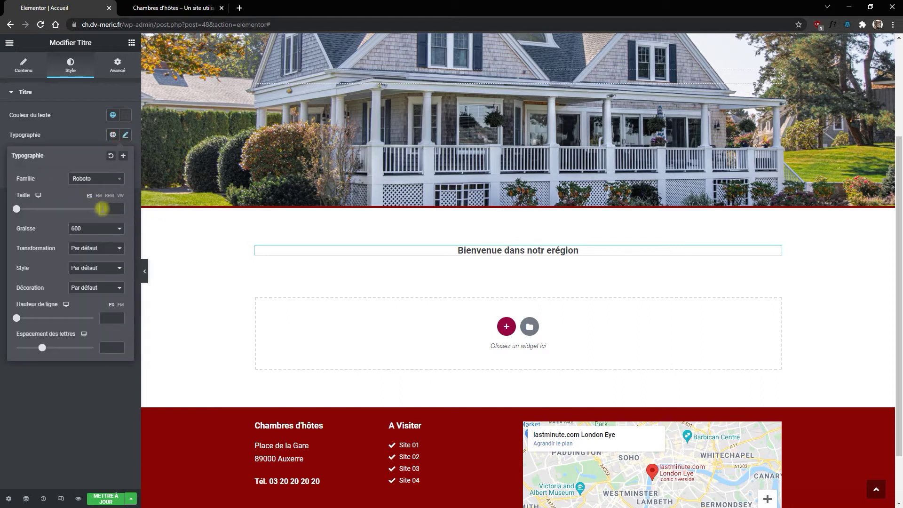
{"action": "left_click", "coordinate": [118, 207]}
{"action": "left_click", "coordinate": [120, 208]}
{"action": "left_click", "coordinate": [120, 208]}
{"action": "left_click", "coordinate": [120, 207]}
{"action": "left_click", "coordinate": [120, 207]}
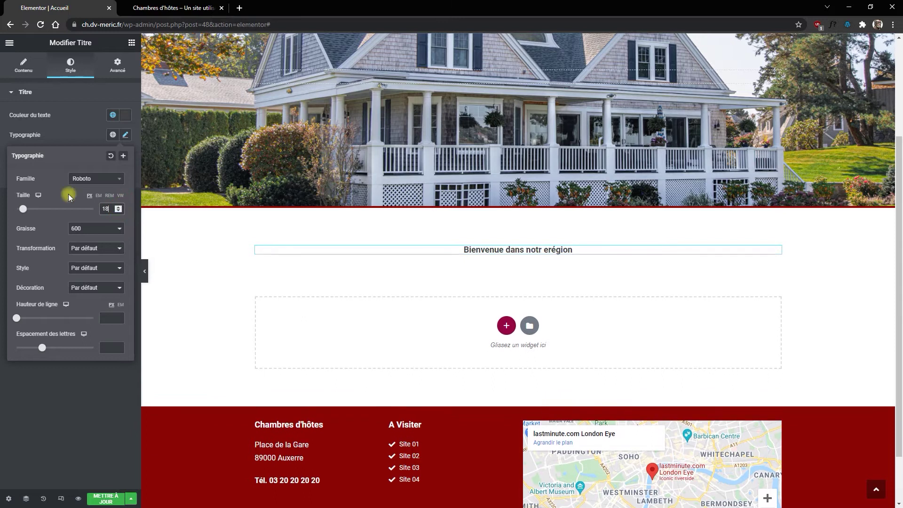
{"action": "left_click", "coordinate": [119, 207]}
{"action": "left_click", "coordinate": [120, 207]}
{"action": "left_click", "coordinate": [119, 206]}
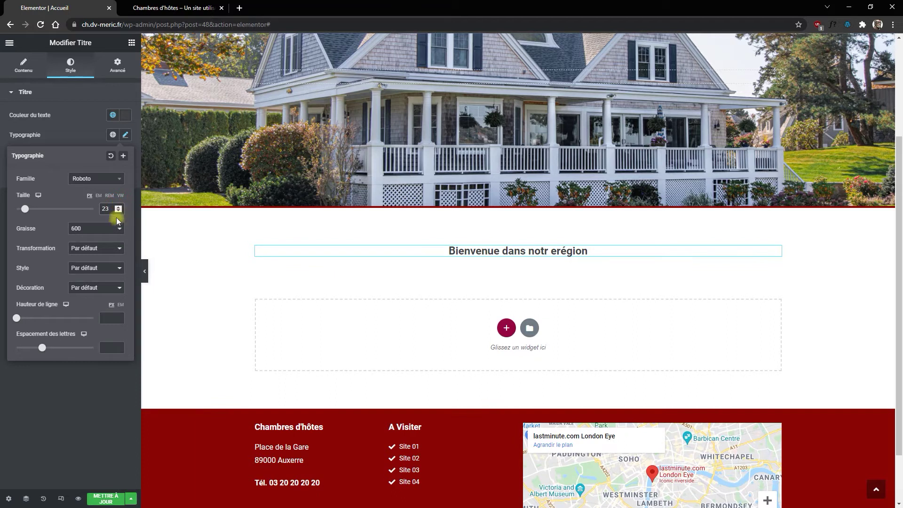
{"action": "left_click", "coordinate": [119, 207]}
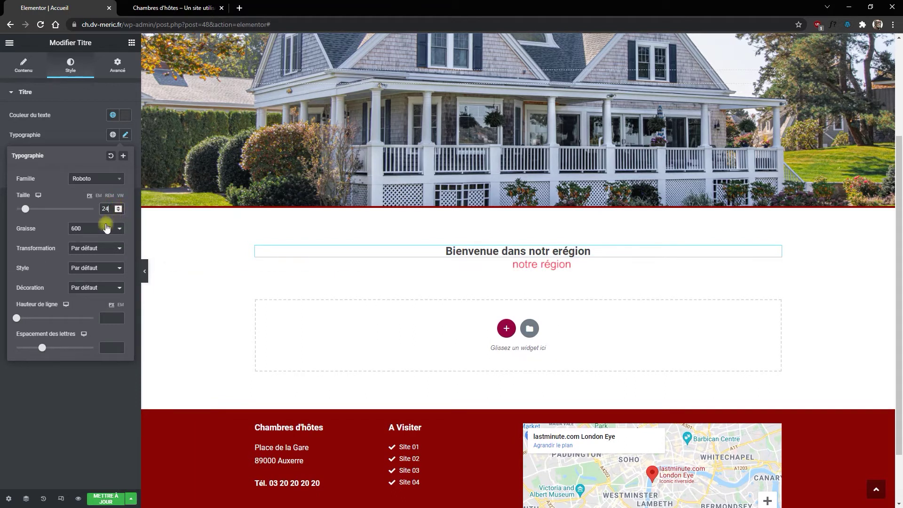
{"action": "left_click", "coordinate": [78, 134]}
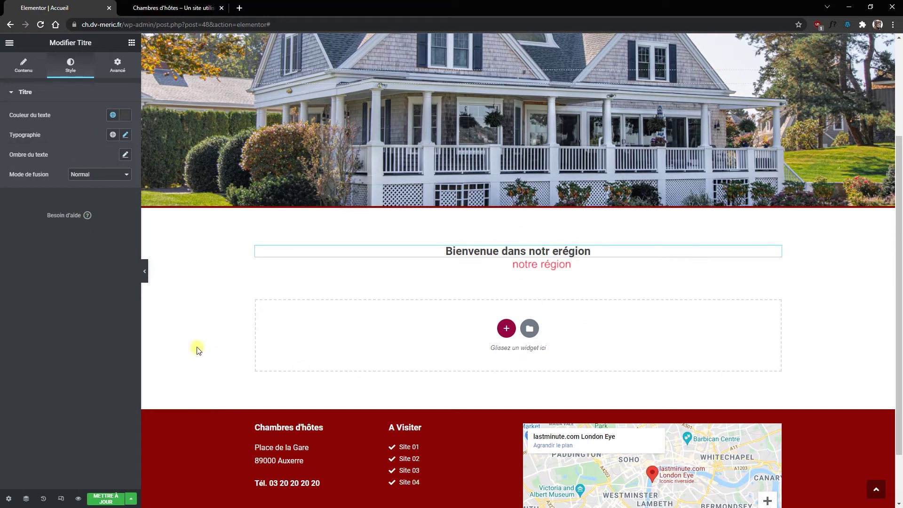
Step: Correct the welcome heading's text to "Bienvenue dans notre erégion" and insert an Éditeur de texte widget directly beneath it
{"action": "left_click", "coordinate": [23, 65]}
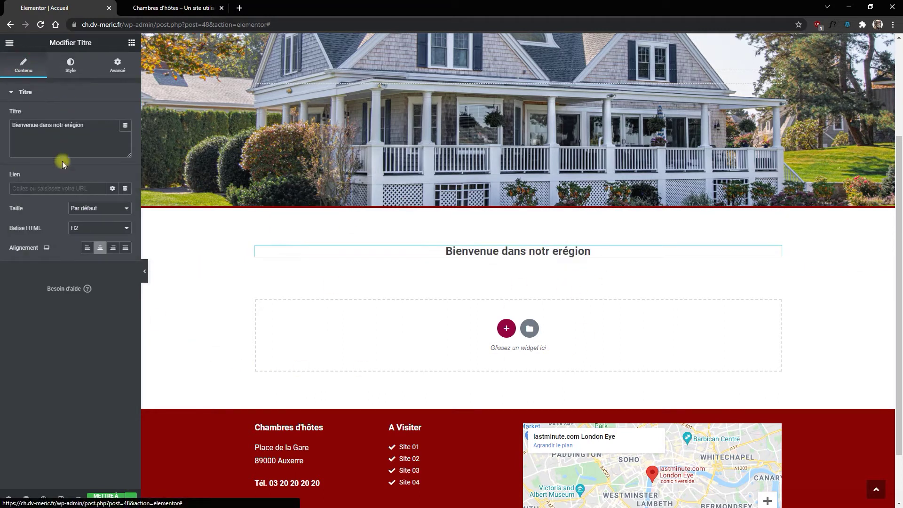
{"action": "type", "text": "e"}
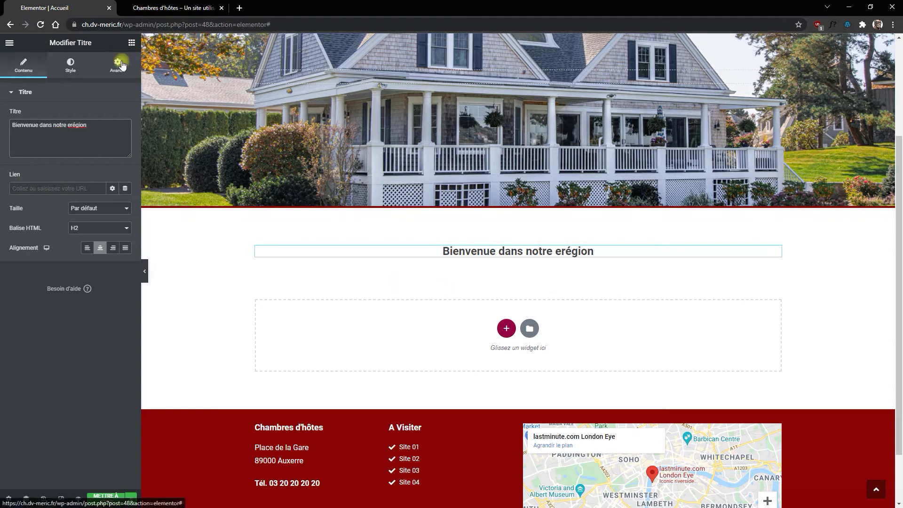
{"action": "left_click", "coordinate": [131, 43]}
{"action": "left_click_drag", "start_coordinate": [105, 176], "coordinate": [516, 258]}
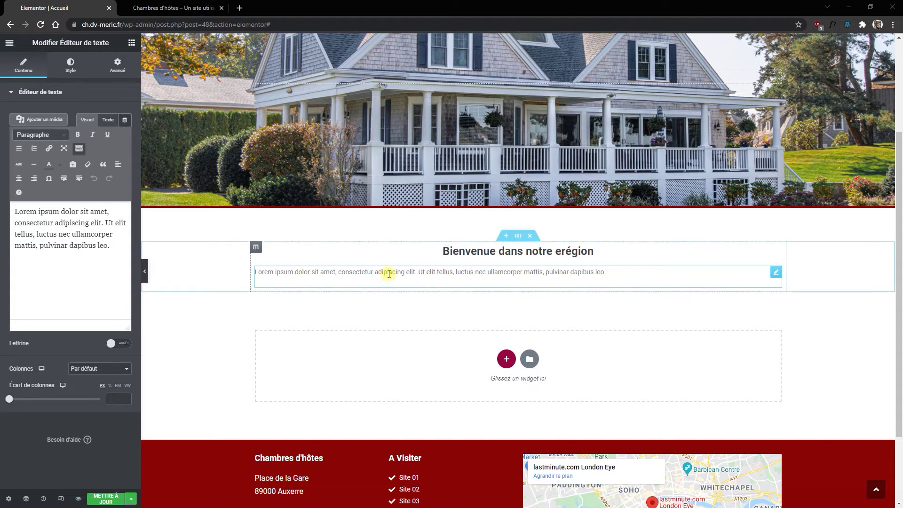
Step: Replace the placeholder paragraph with the Latin text beginning "Quare talis improborum consensio non modo excusatione amicitiae" and centre it
{"action": "left_click_drag", "start_coordinate": [115, 248], "coordinate": [1, 181]}
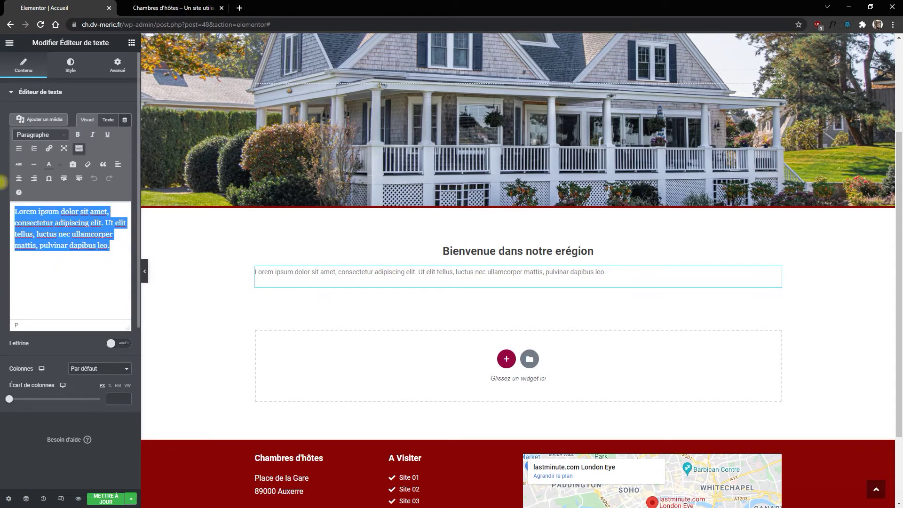
{"action": "type", "text": "Quare talis improborum consensio non modo excusatione amicitiae tegenda non est sed potius supplicio omni vindicanda est, ut ne quis concessum putet amicum vel bellum patriae inferentem sequi; quod quidem, ut res ire coepit, haud scio an aliquando futurum sit. Mihi autem non minori curae est, qualis res publica post mortem meam futura, quam qualis hodie sit."}
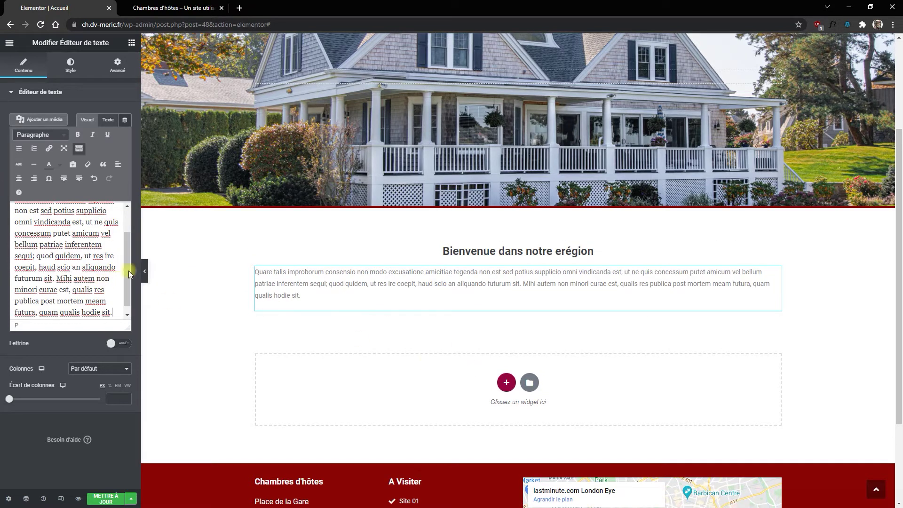
{"action": "left_click", "coordinate": [19, 178]}
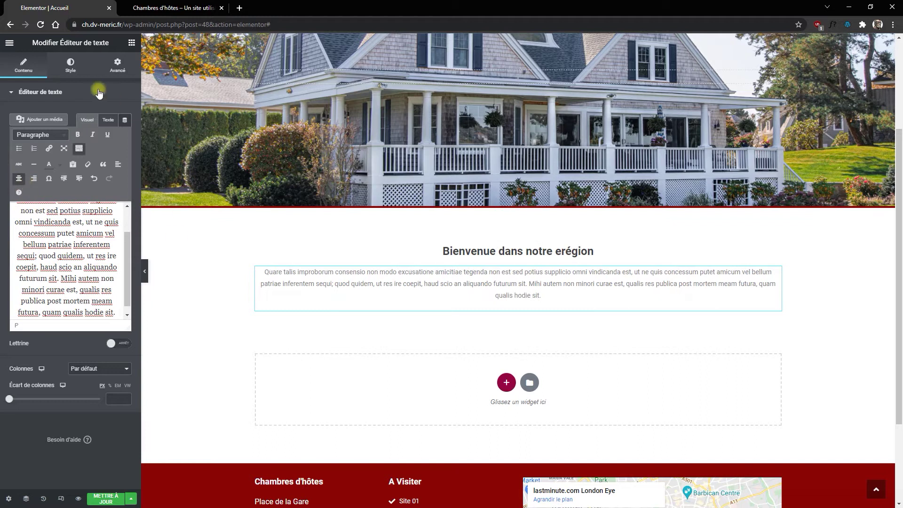
Step: Colour the paragraph below the welcome heading with the dark grey global colour
{"action": "left_click", "coordinate": [70, 65]}
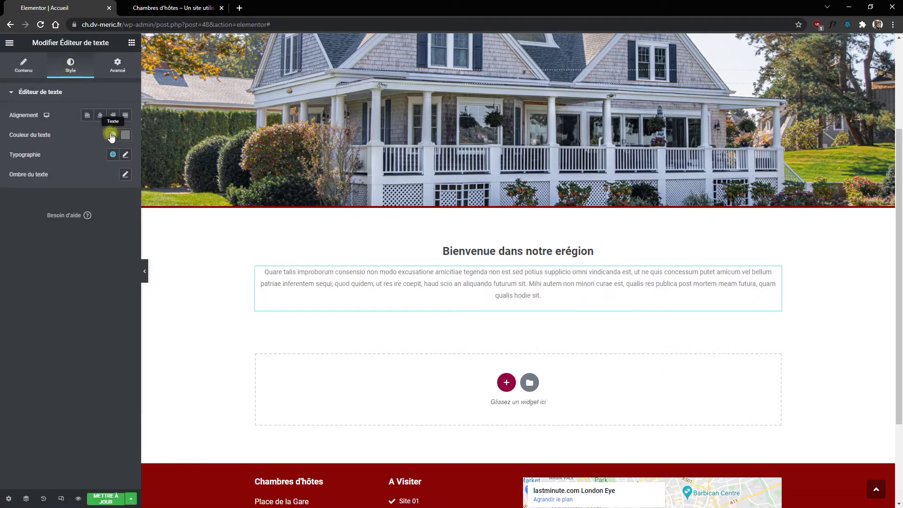
{"action": "left_click", "coordinate": [112, 136]}
{"action": "left_click", "coordinate": [15, 204]}
{"action": "left_click", "coordinate": [111, 135]}
{"action": "left_click", "coordinate": [78, 172]}
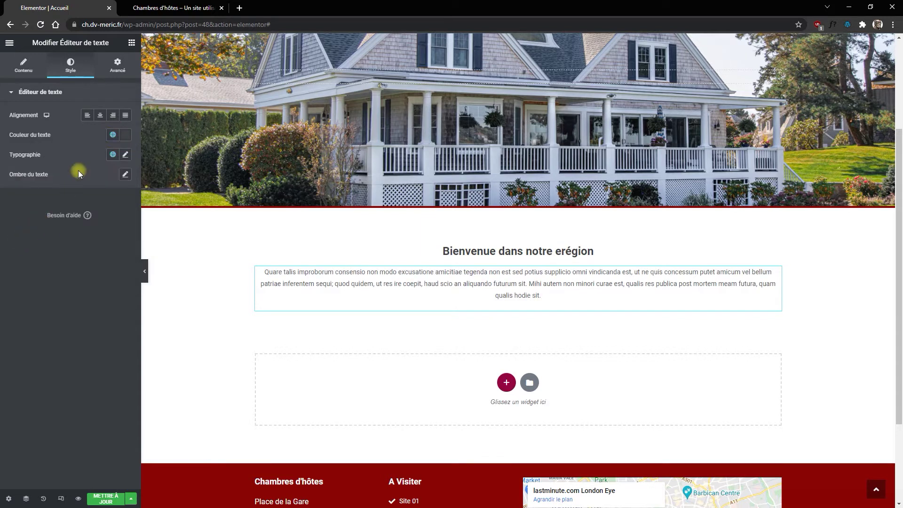
Step: Set the welcome paragraph's font size to 16 px
{"action": "left_click", "coordinate": [125, 154]}
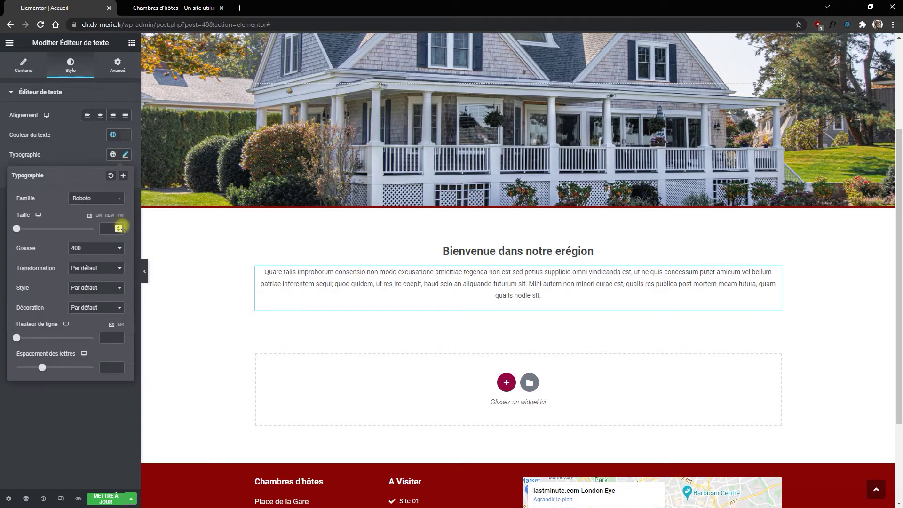
{"action": "left_click", "coordinate": [119, 228]}
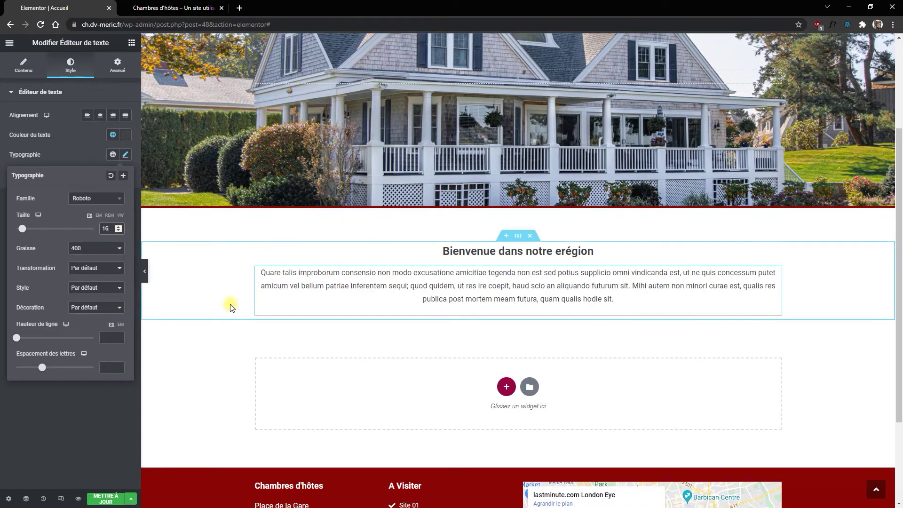
{"action": "left_click", "coordinate": [87, 410]}
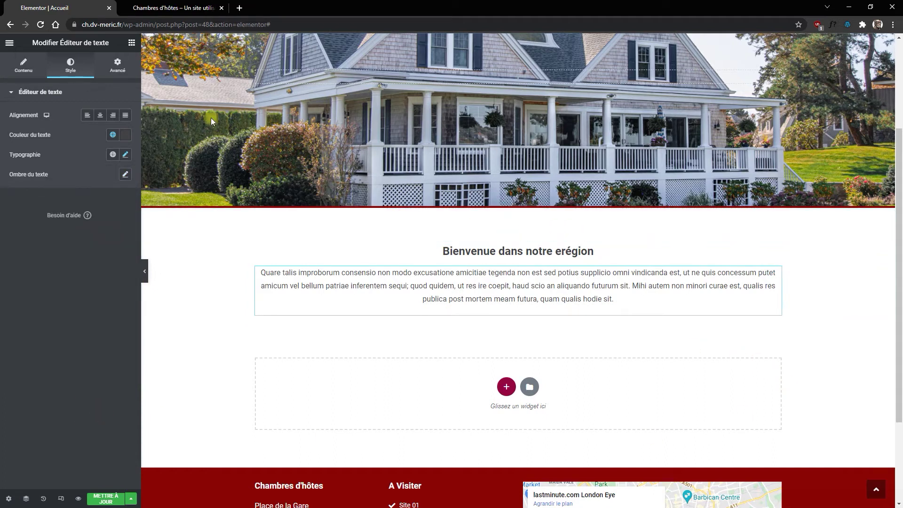
Step: Insert a Séparateur widget below the welcome paragraph and set its line style to Pointillés
{"action": "left_click", "coordinate": [132, 43]}
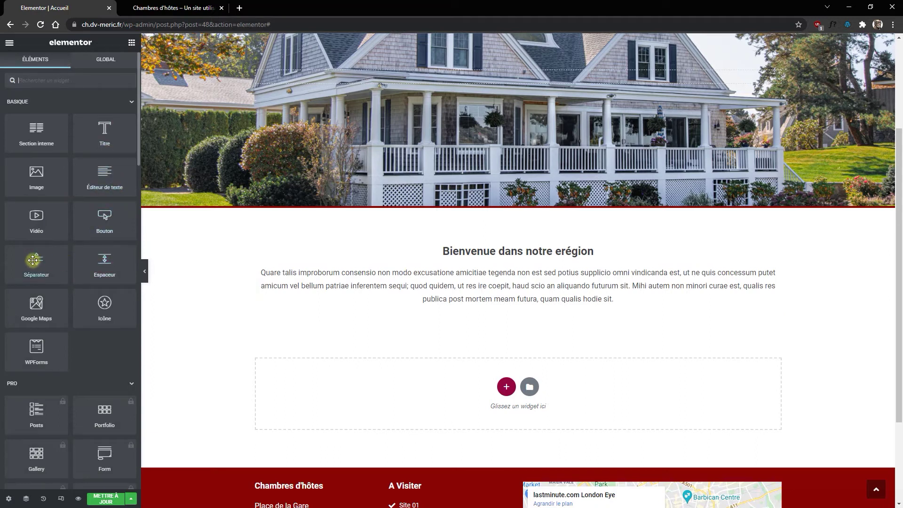
{"action": "left_click_drag", "start_coordinate": [36, 260], "coordinate": [597, 312]}
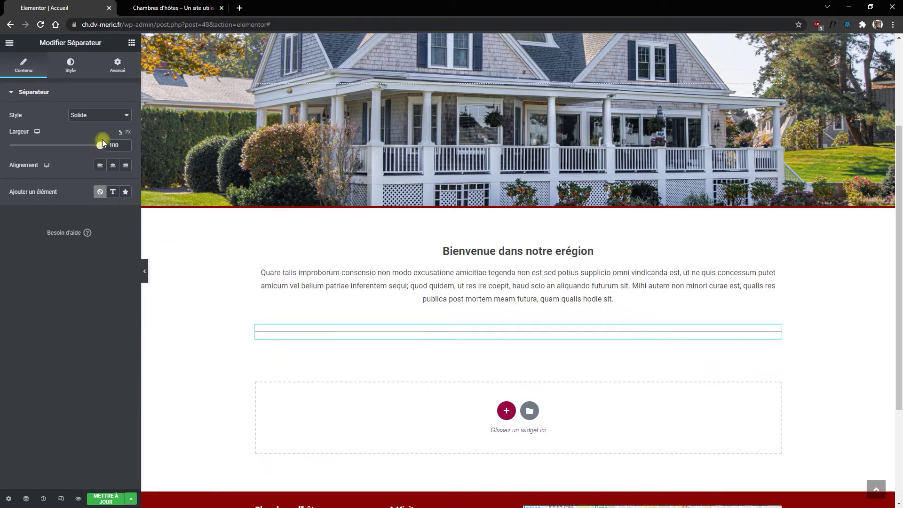
{"action": "left_click", "coordinate": [87, 115]}
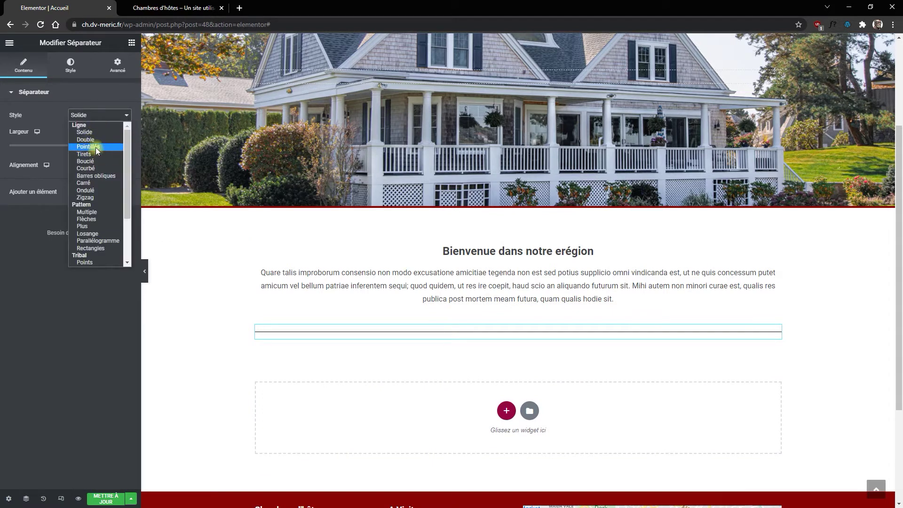
{"action": "left_click", "coordinate": [95, 147]}
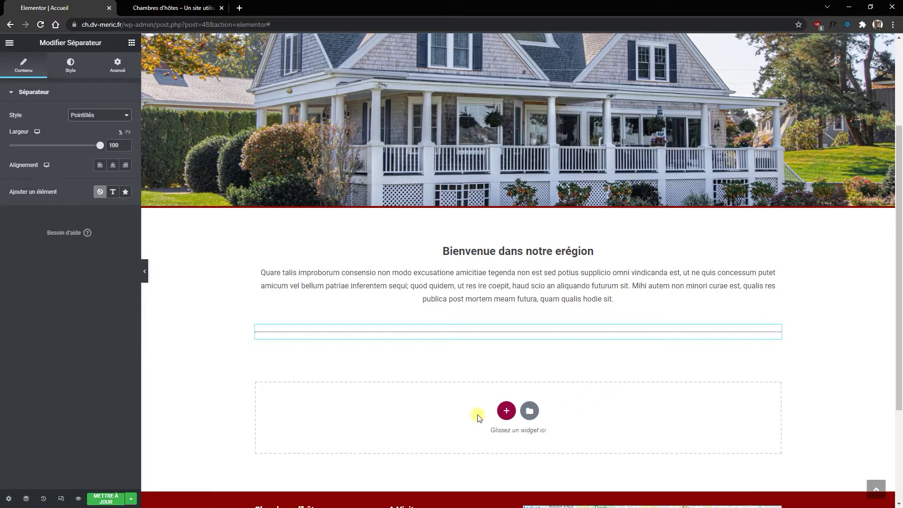
Step: Add a single-column section below the separator, and duplicate the welcome heading and move the copy beneath the separator line
{"action": "left_click", "coordinate": [506, 410]}
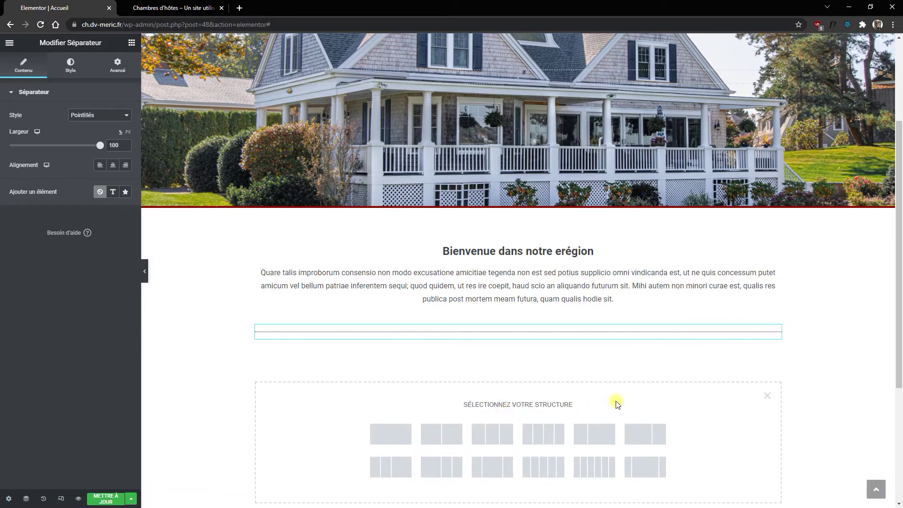
{"action": "left_click", "coordinate": [385, 435]}
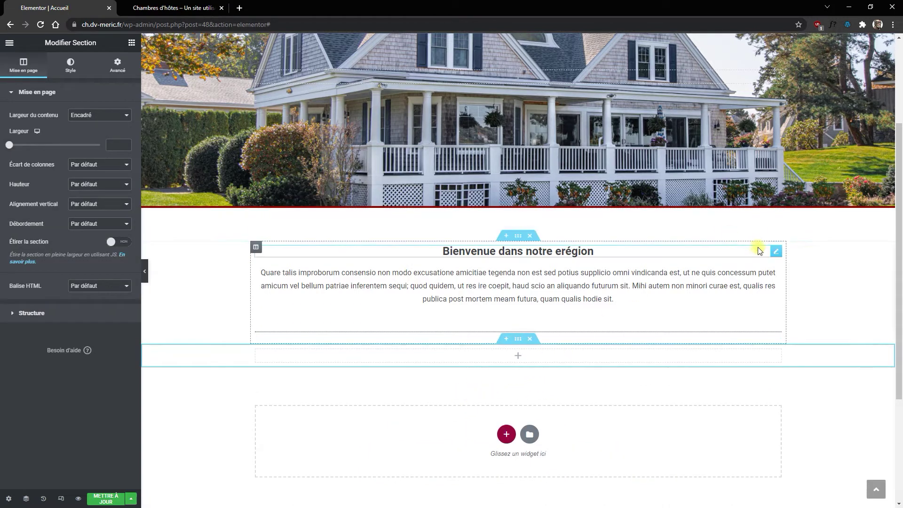
{"action": "right_click", "coordinate": [777, 253]}
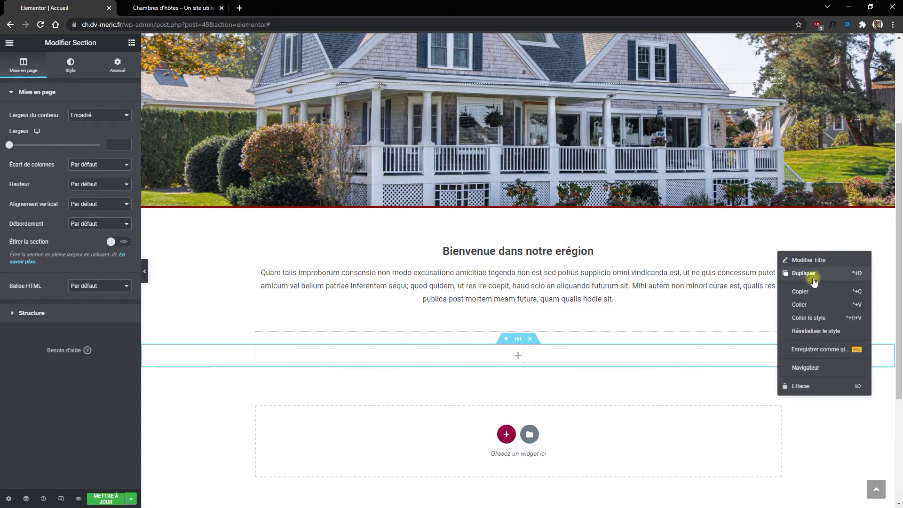
{"action": "left_click", "coordinate": [804, 274]}
{"action": "left_click_drag", "start_coordinate": [774, 269], "coordinate": [635, 391]}
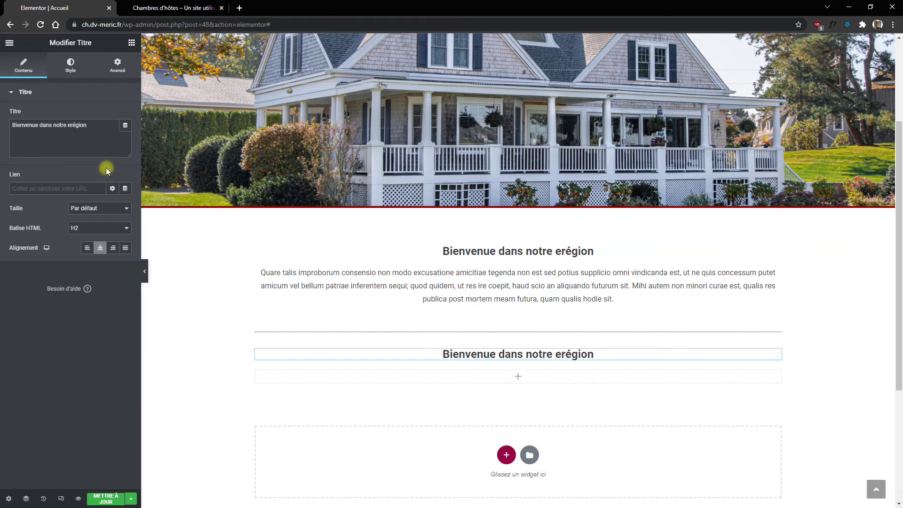
Step: Replace the duplicated heading's text with "Nos Chambres"
{"action": "left_click_drag", "start_coordinate": [96, 125], "coordinate": [2, 100]}
{"action": "type", "text": "Nos"}
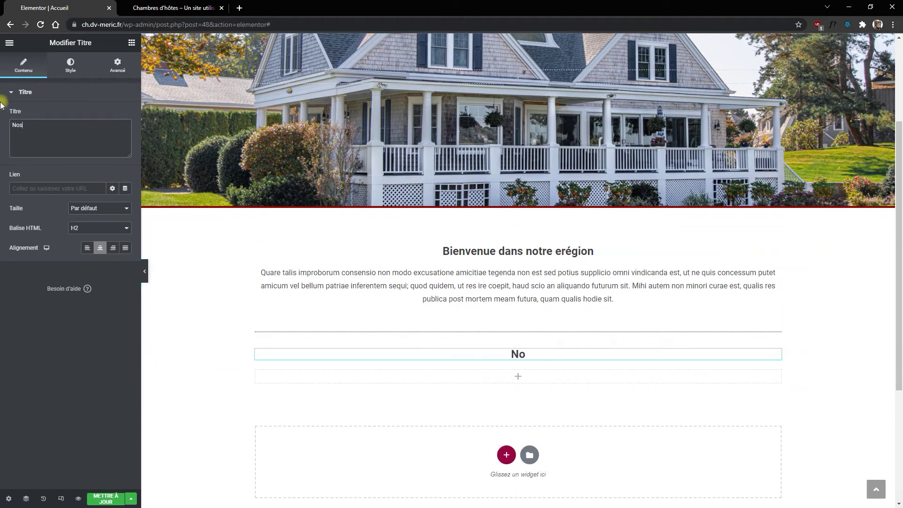
{"action": "type", "text": " Chambres"}
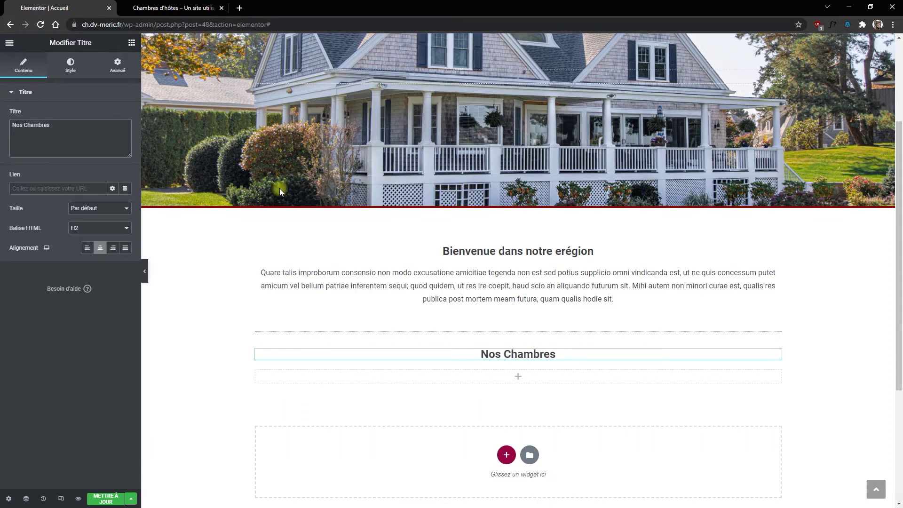
Step: Add a new section with four equal columns at the end of the page, below the Nos Chambres heading
{"action": "left_click", "coordinate": [513, 460]}
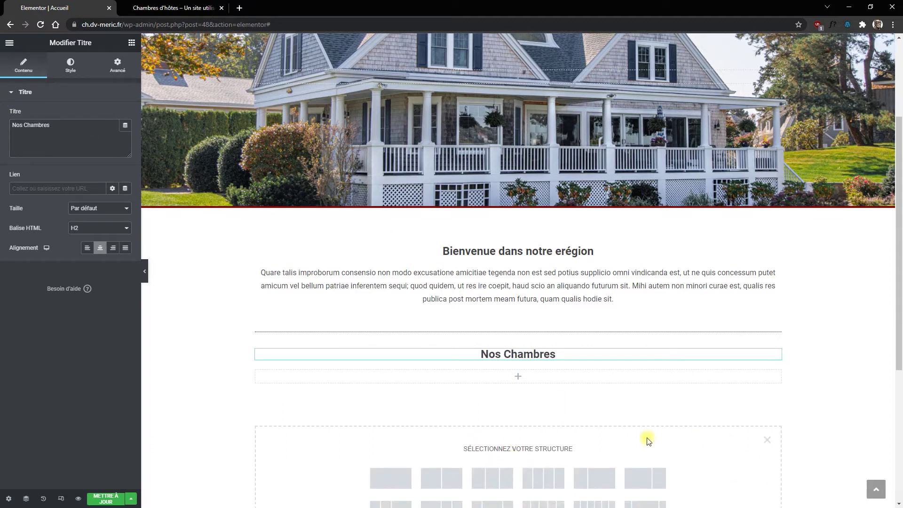
{"action": "scroll", "coordinate": [647, 439], "scroll_direction": "down", "scroll_amount": 1}
{"action": "left_click", "coordinate": [552, 439]}
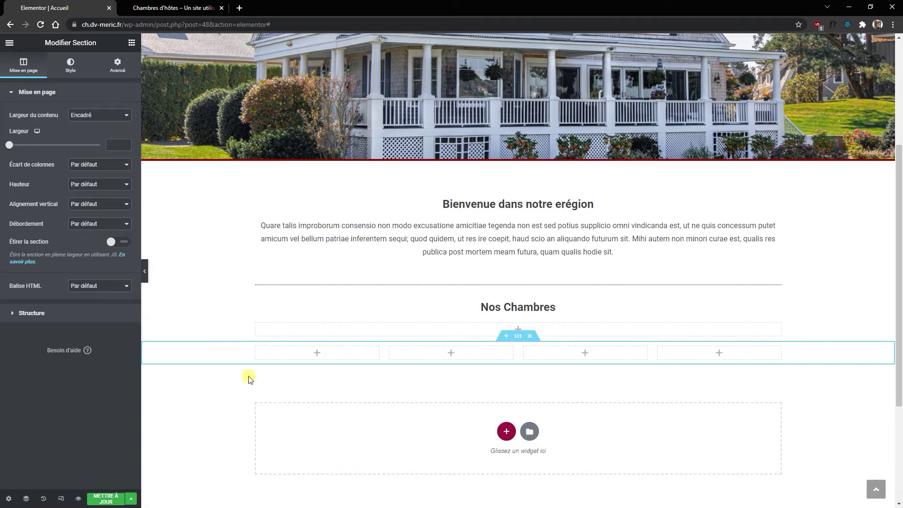
Step: Insert an Image widget in the first of the four columns and fill it with Chambre-01-1.jpg from the media library
{"action": "left_click", "coordinate": [323, 352]}
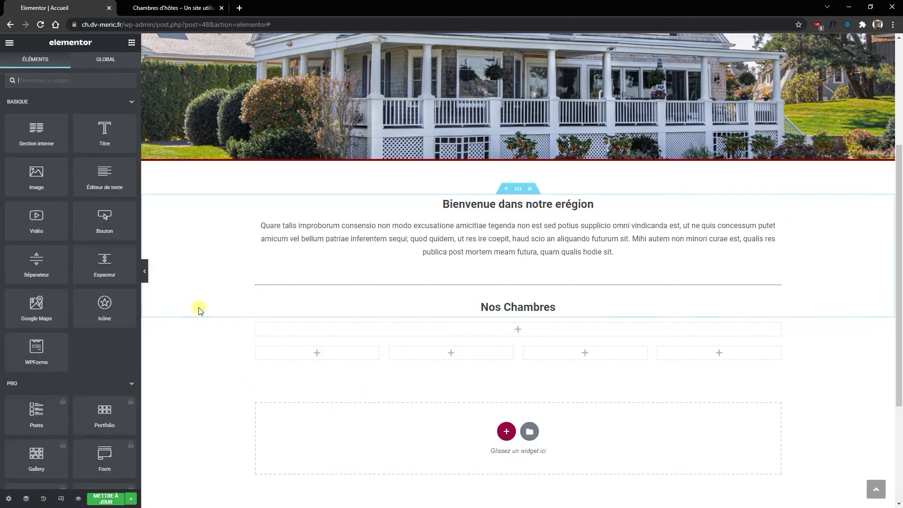
{"action": "left_click_drag", "start_coordinate": [35, 175], "coordinate": [315, 356]}
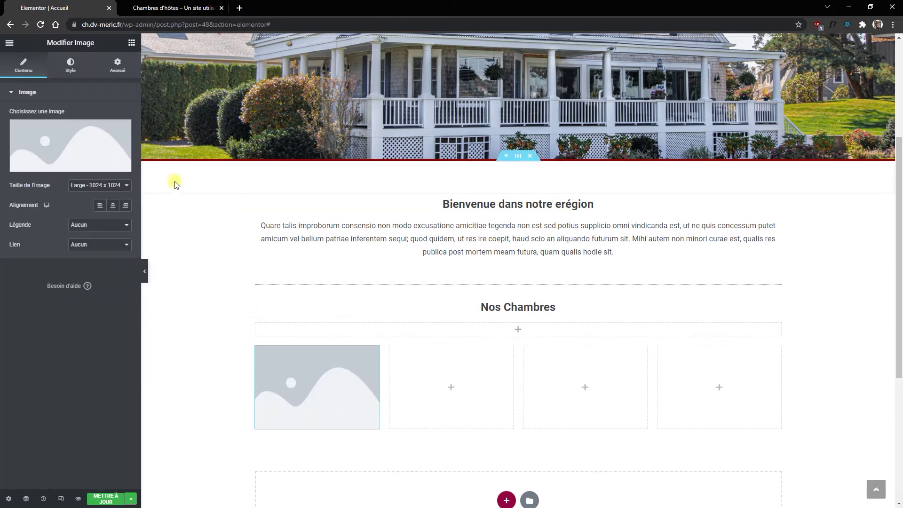
{"action": "left_click", "coordinate": [99, 136]}
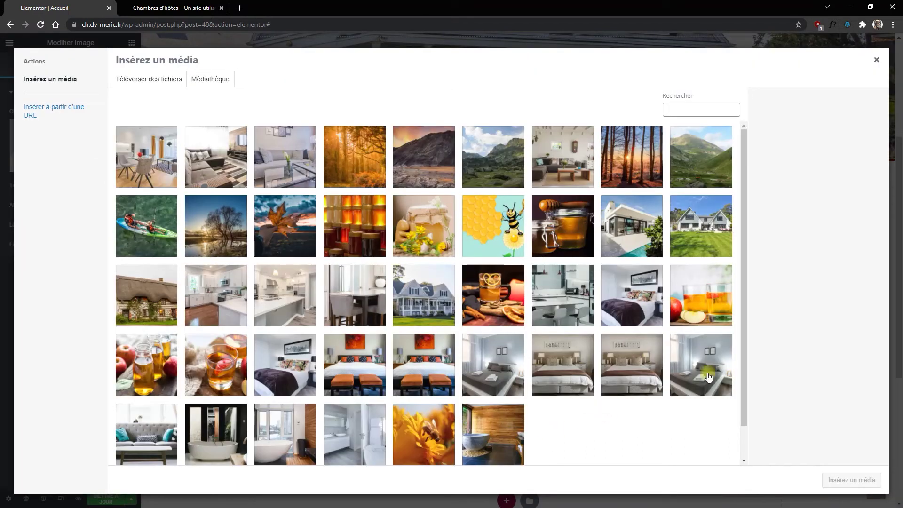
{"action": "left_click", "coordinate": [638, 370]}
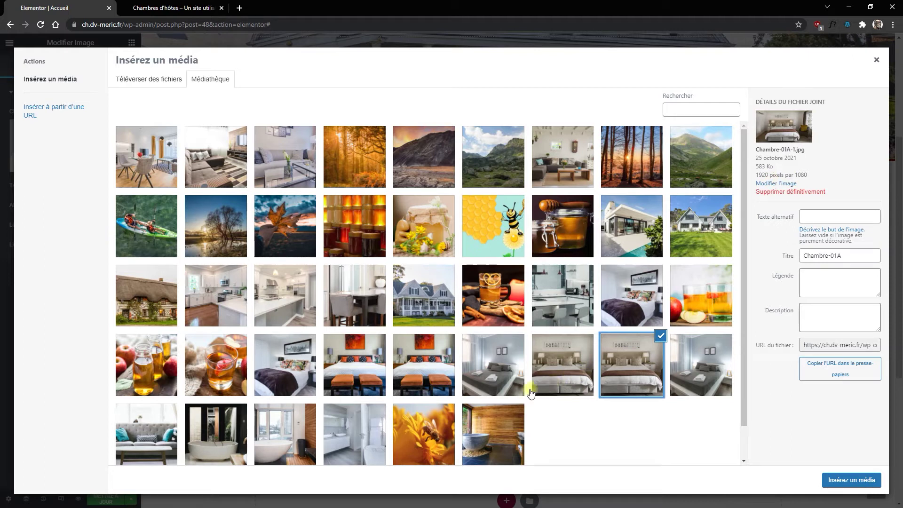
{"action": "left_click", "coordinate": [562, 365]}
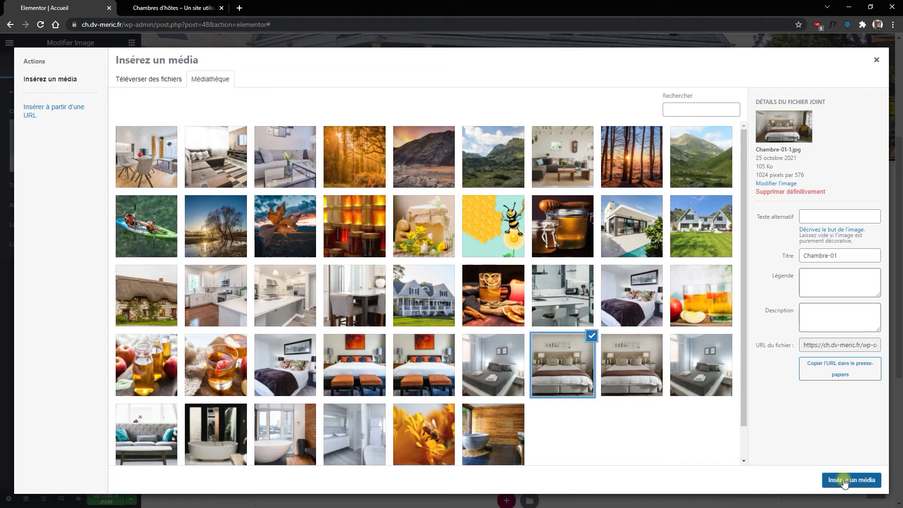
{"action": "left_click", "coordinate": [842, 479]}
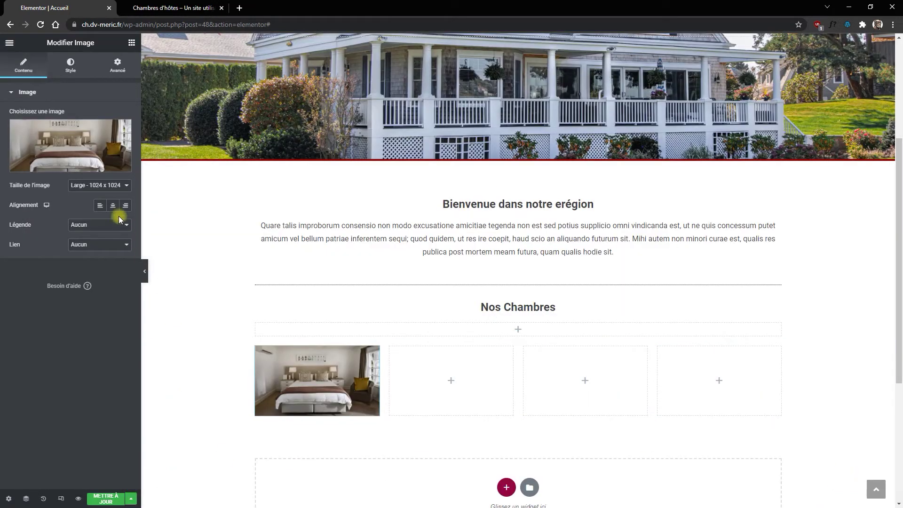
Step: Open the Chambre 01 page on the live site in the other browser tab and copy its address
{"action": "left_click", "coordinate": [89, 245]}
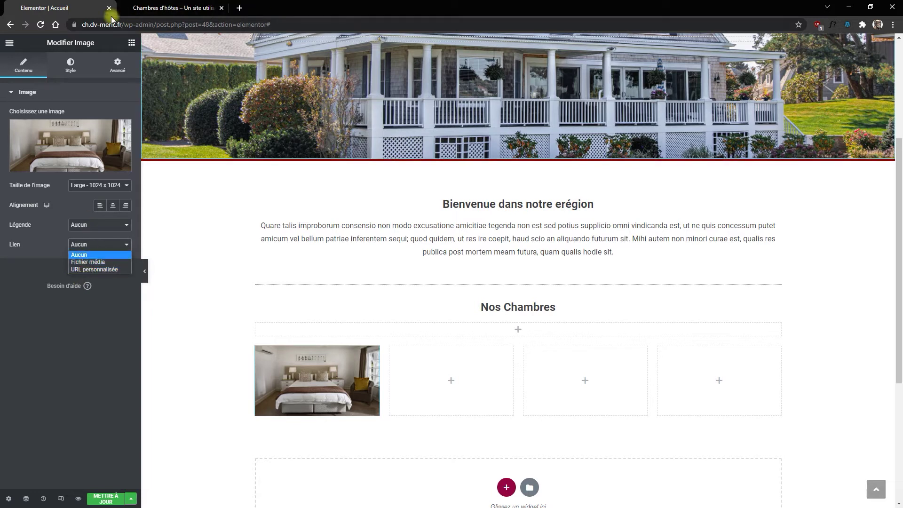
{"action": "left_click", "coordinate": [141, 8]}
{"action": "mouse_move", "coordinate": [598, 88]}
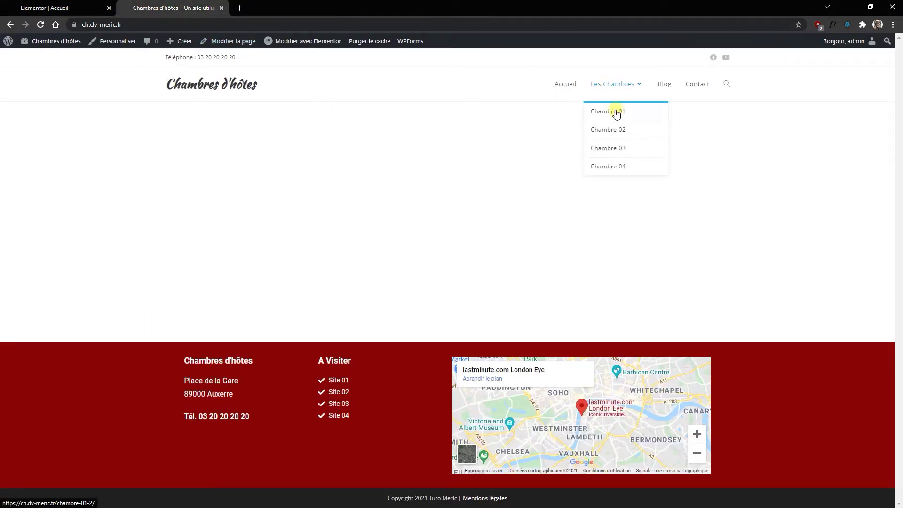
{"action": "left_click", "coordinate": [616, 113]}
{"action": "left_click", "coordinate": [176, 26]}
{"action": "left_click_drag", "start_coordinate": [177, 26], "coordinate": [80, 28]}
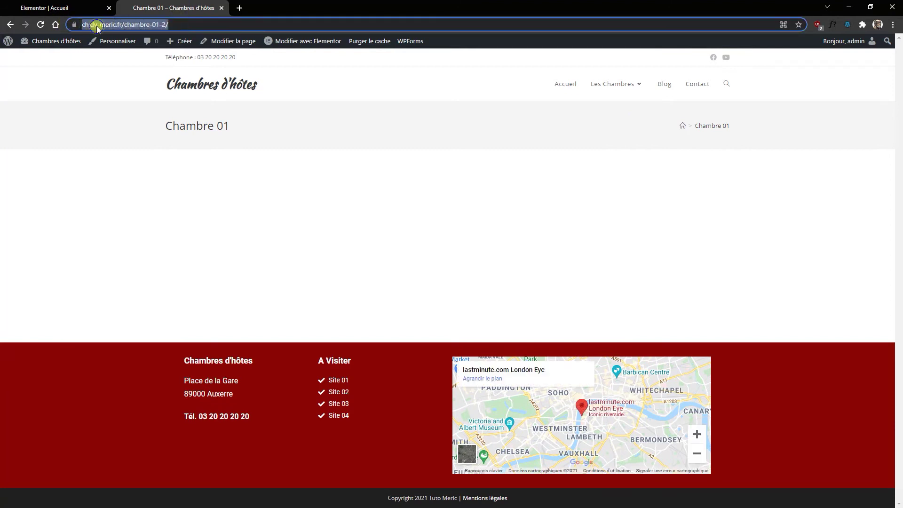
{"action": "right_click", "coordinate": [96, 26]}
{"action": "left_click", "coordinate": [137, 78]}
Step: Return to the Elementor tab and set the bedroom image's link type to URL personnalisée
{"action": "left_click", "coordinate": [73, 12]}
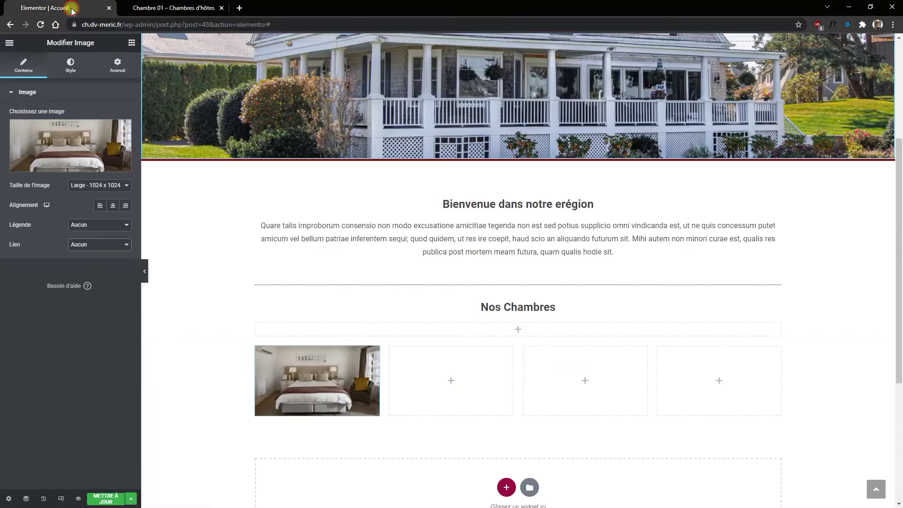
{"action": "left_click", "coordinate": [82, 244]}
{"action": "left_click", "coordinate": [102, 271]}
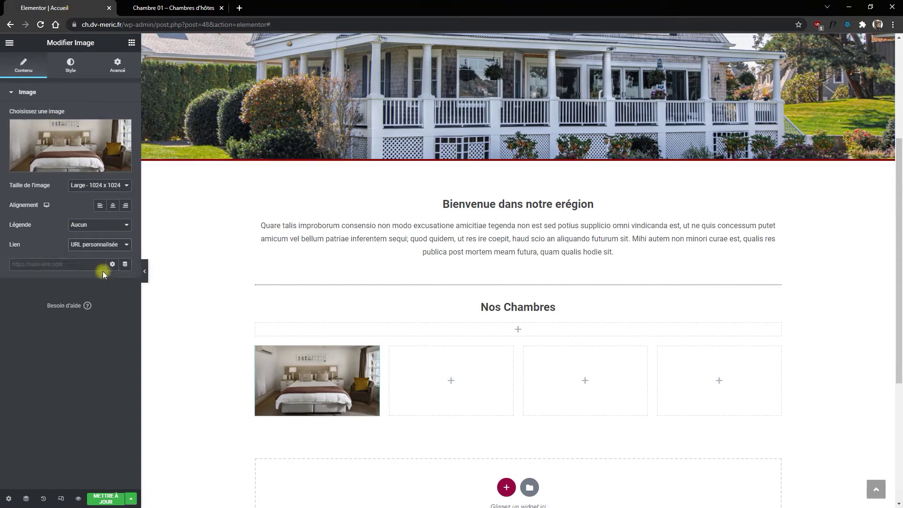